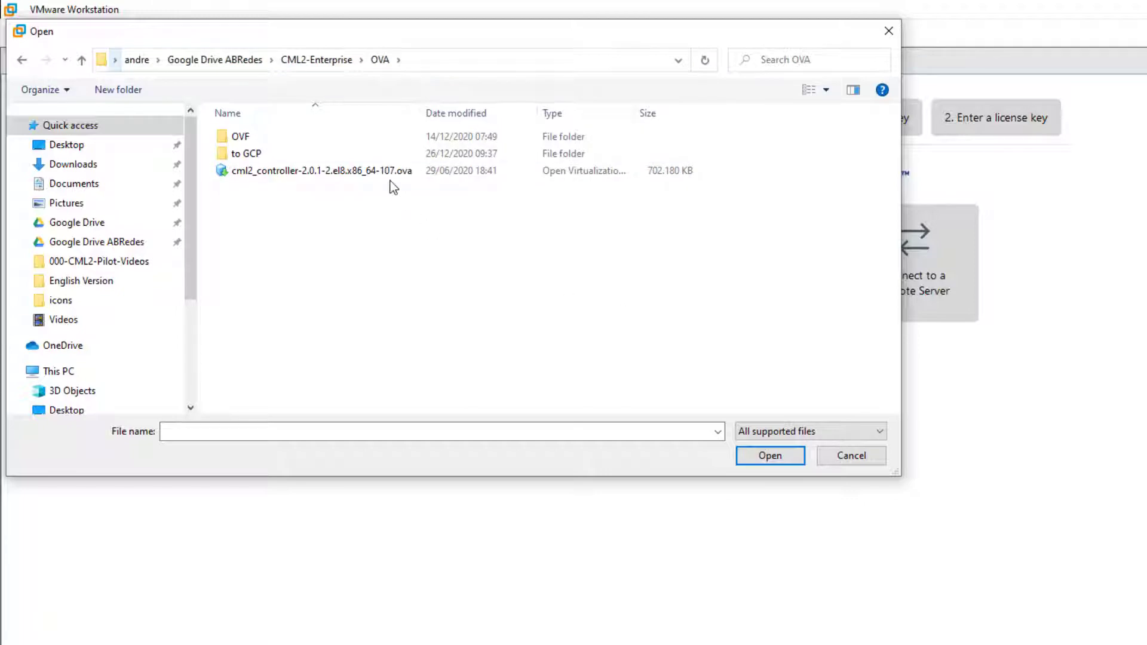
Import the CML2 controller .ova as a new VM named cml2-test3
click(372, 176)
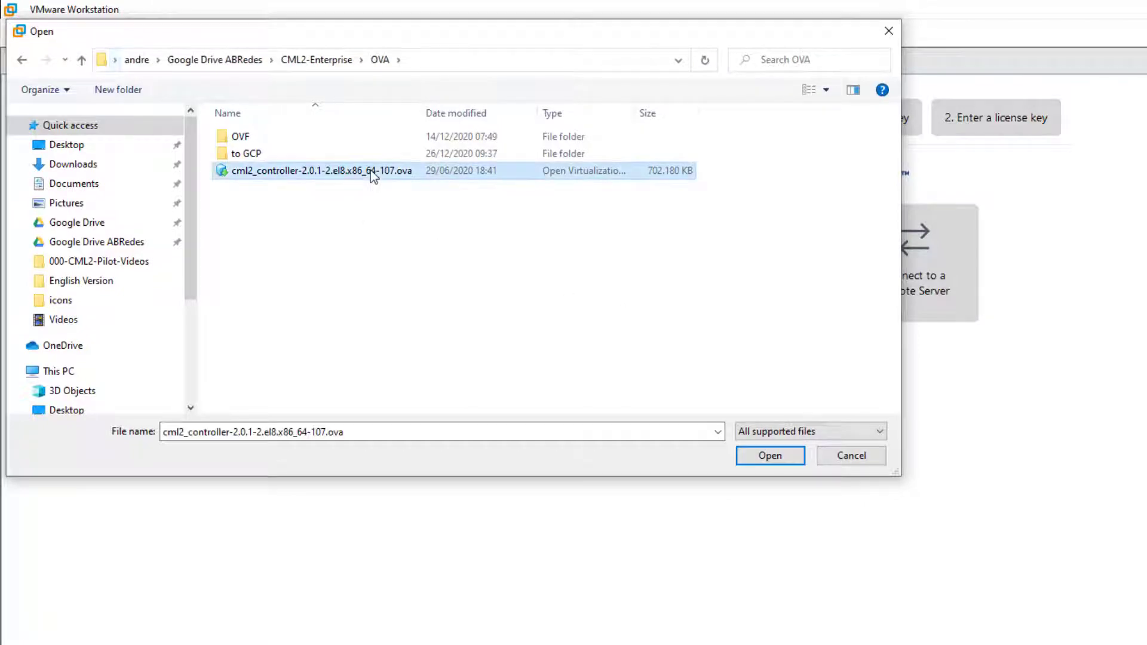
click(777, 457)
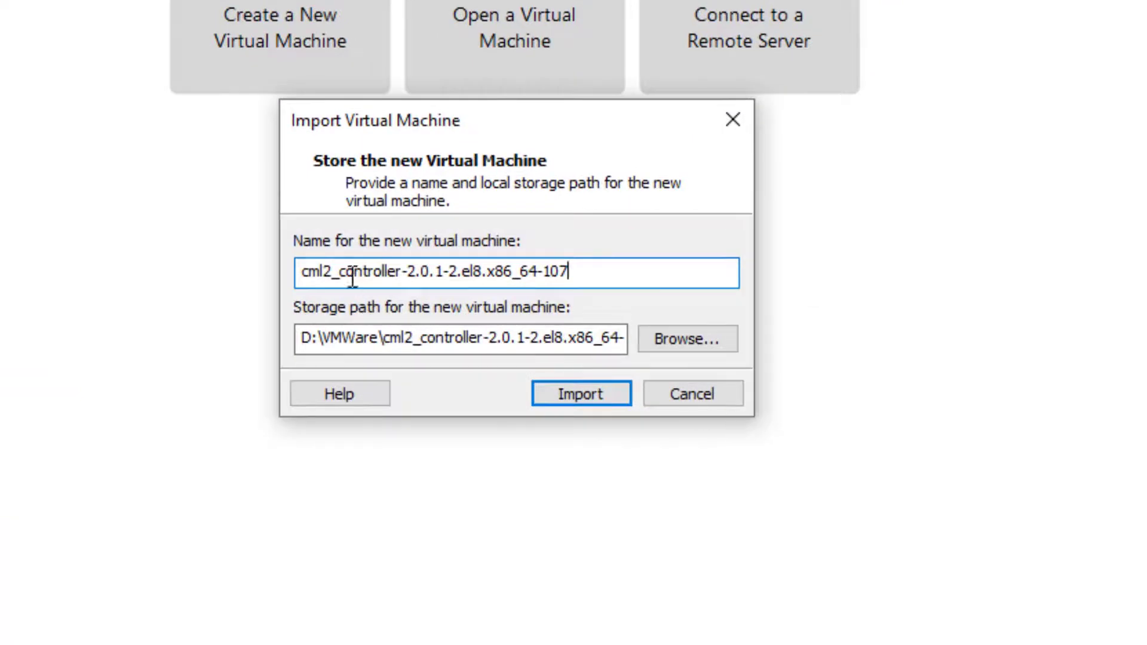
drag(340, 271, 975, 275)
key(BackSpace)
key(BackSpace)
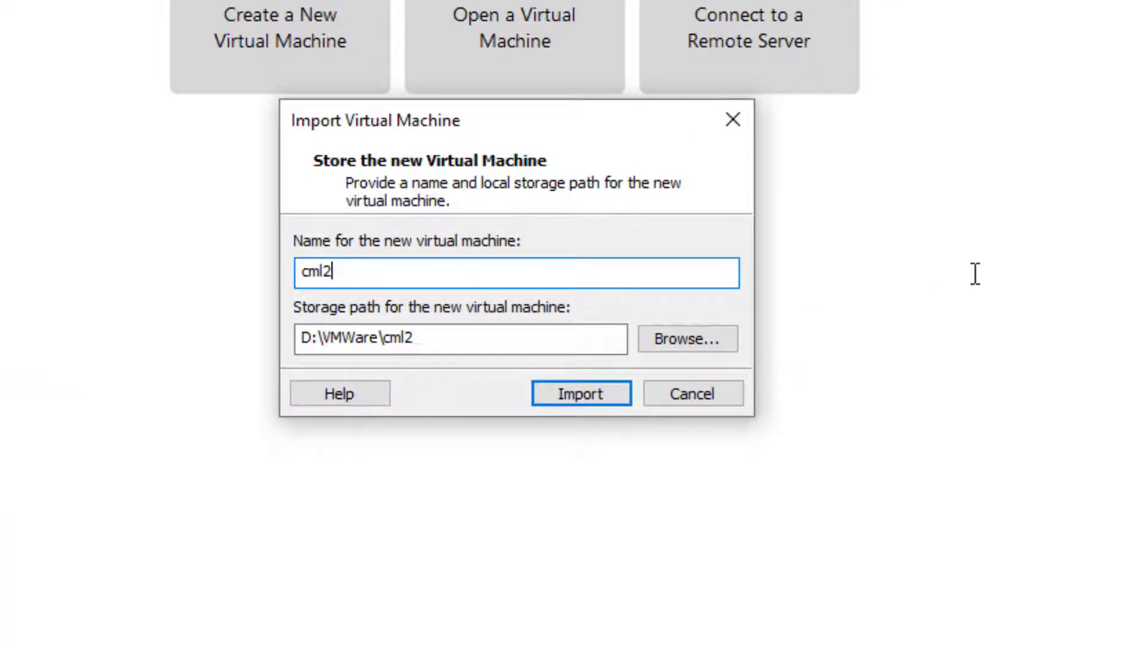
text(-test)
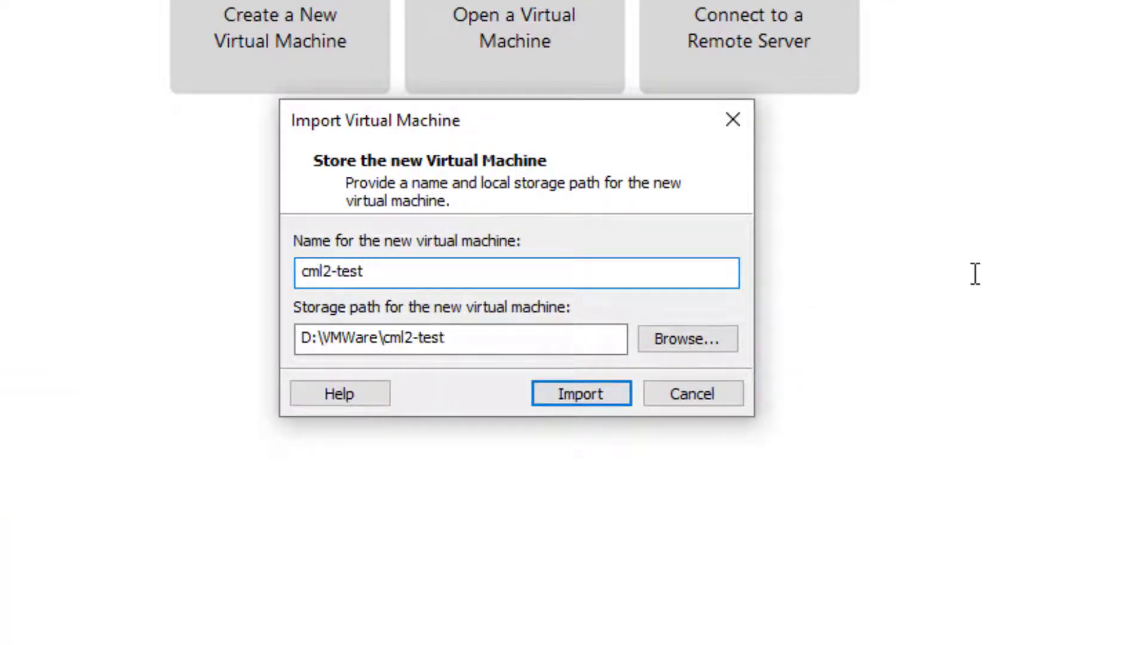
text(3)
click(605, 399)
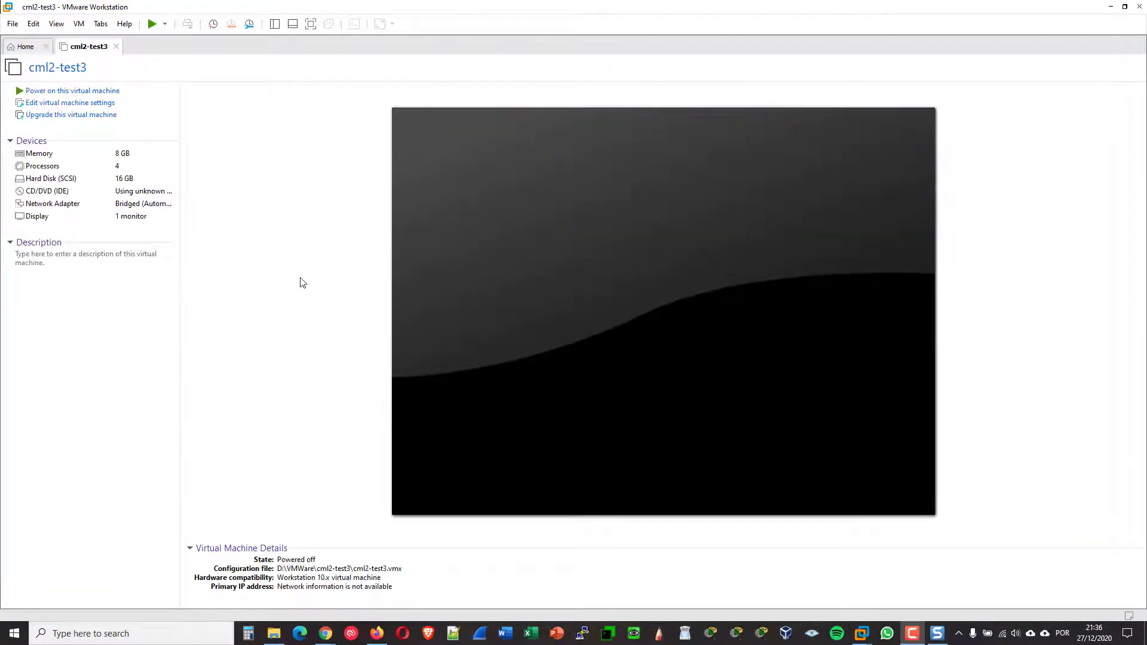
Expand the cml2-test3 virtual hard disk from 16 GB to 100 GB
click(55, 104)
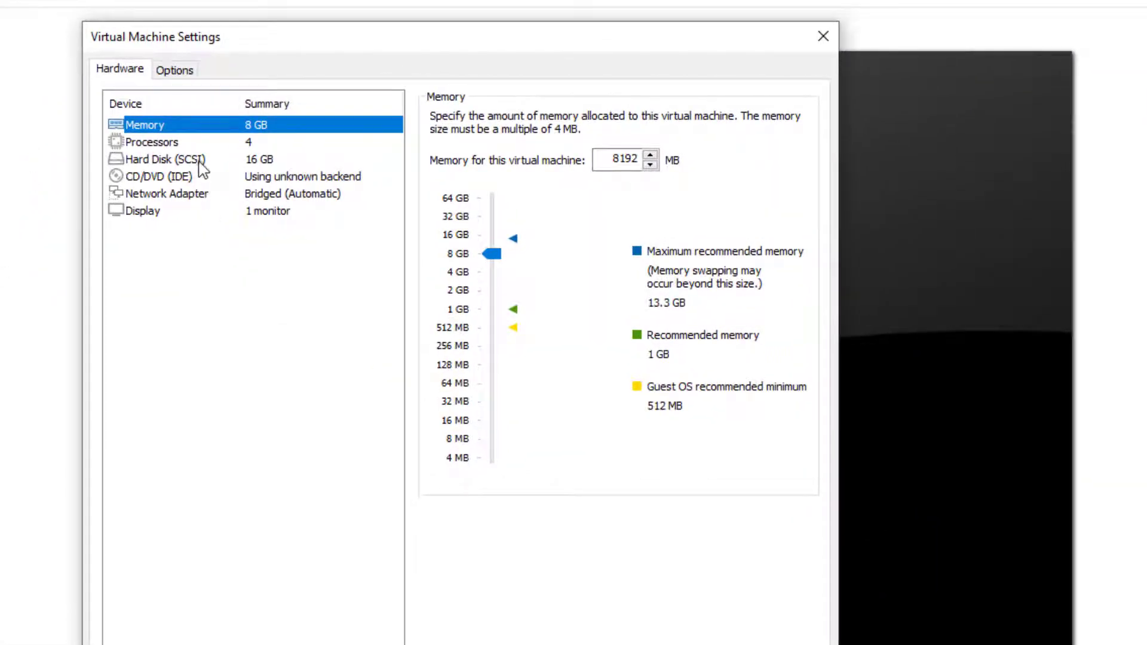
click(200, 163)
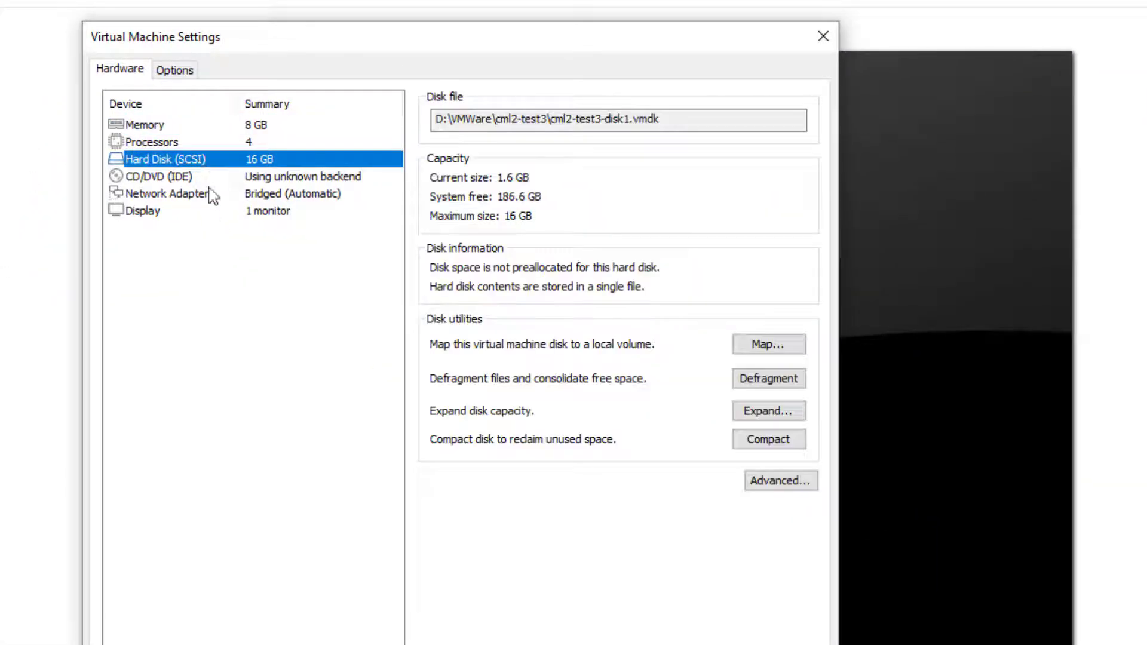
click(788, 414)
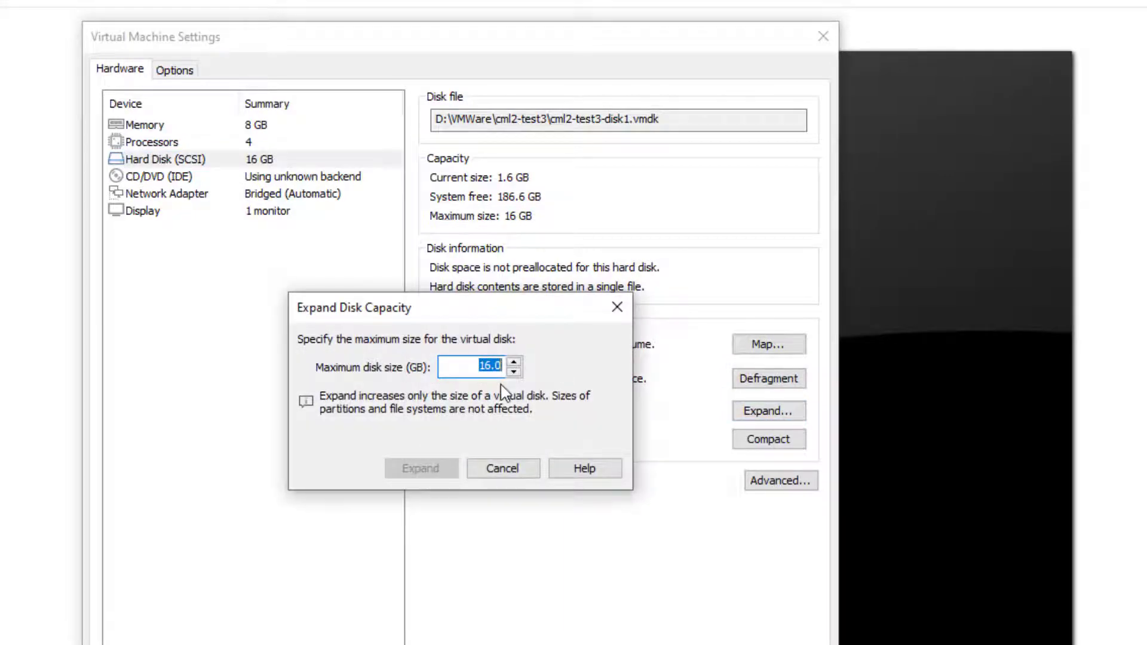
text(100)
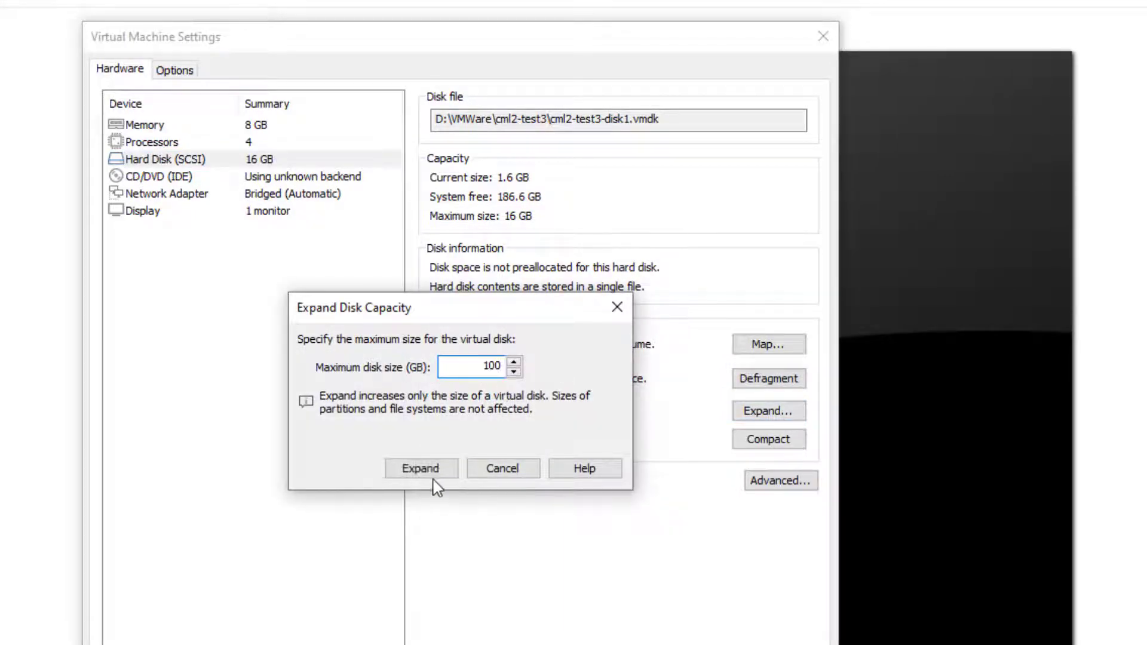
click(420, 474)
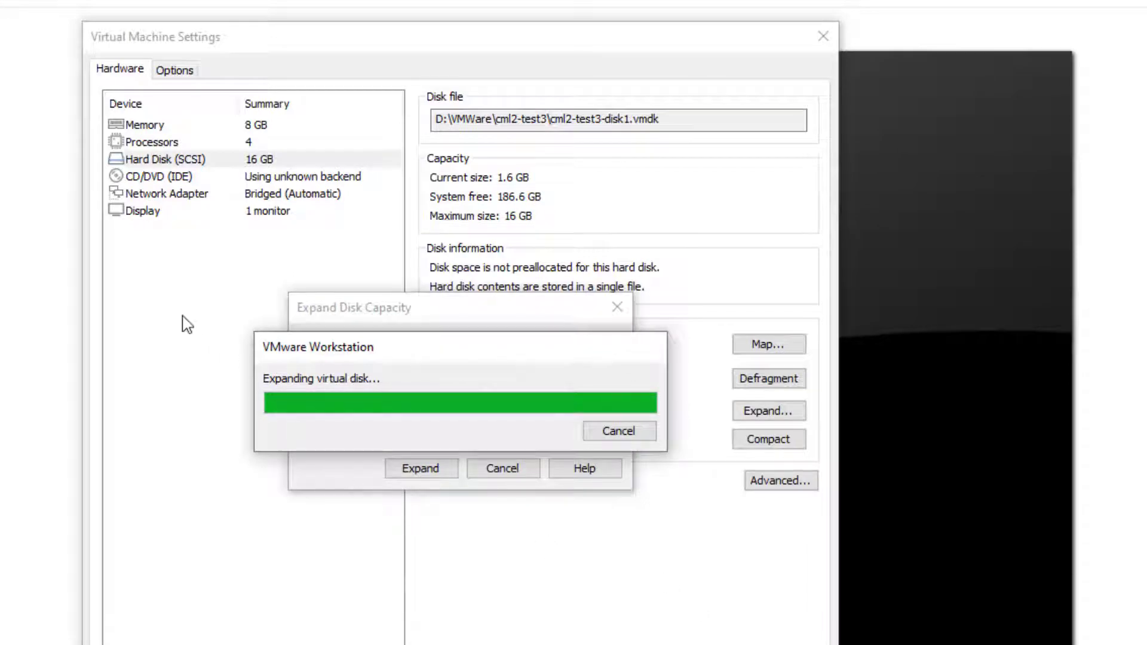
click(590, 439)
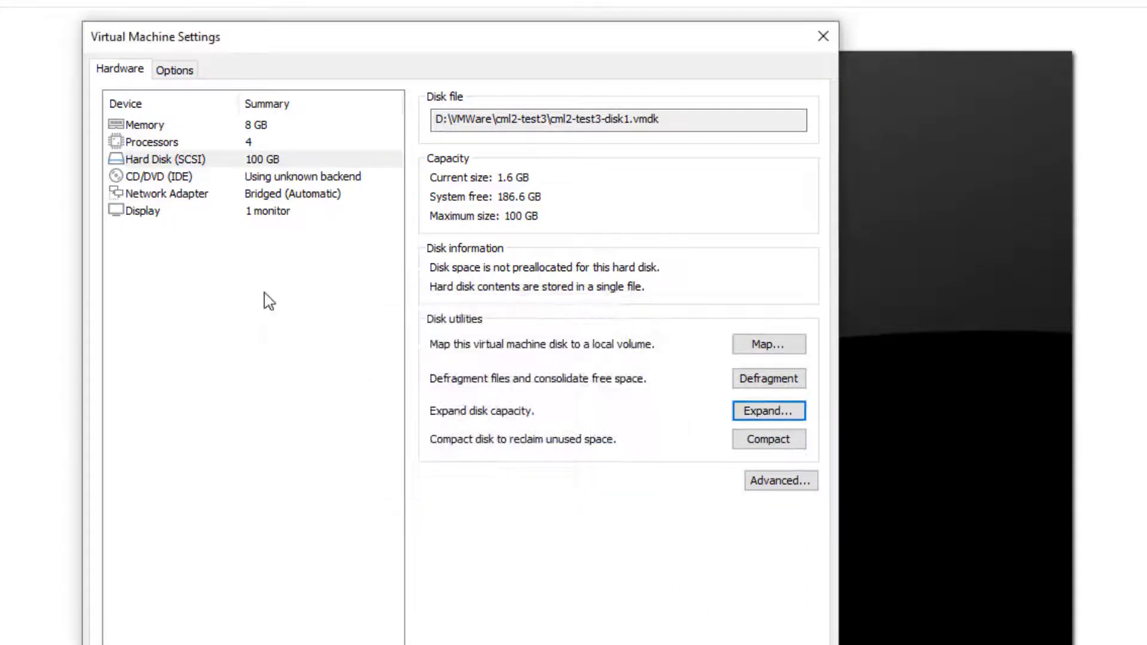
click(186, 179)
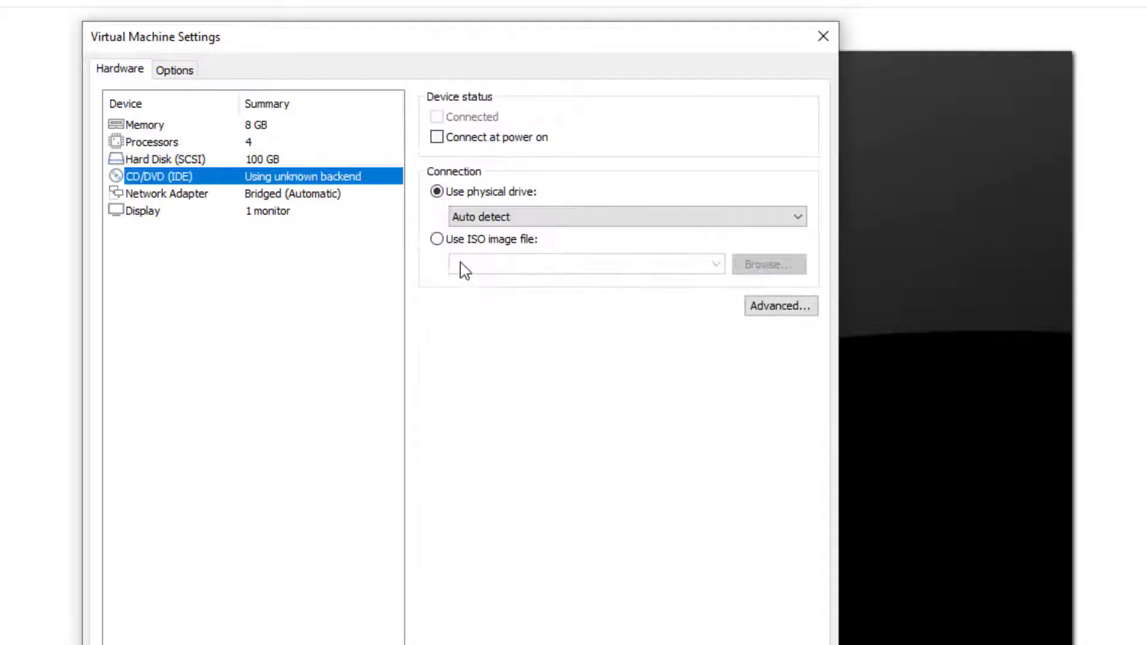
Attach refplat-20200409-fcs-copy-2-0-1.iso to the CD/DVD drive, connected at power on, and save
click(437, 239)
click(764, 265)
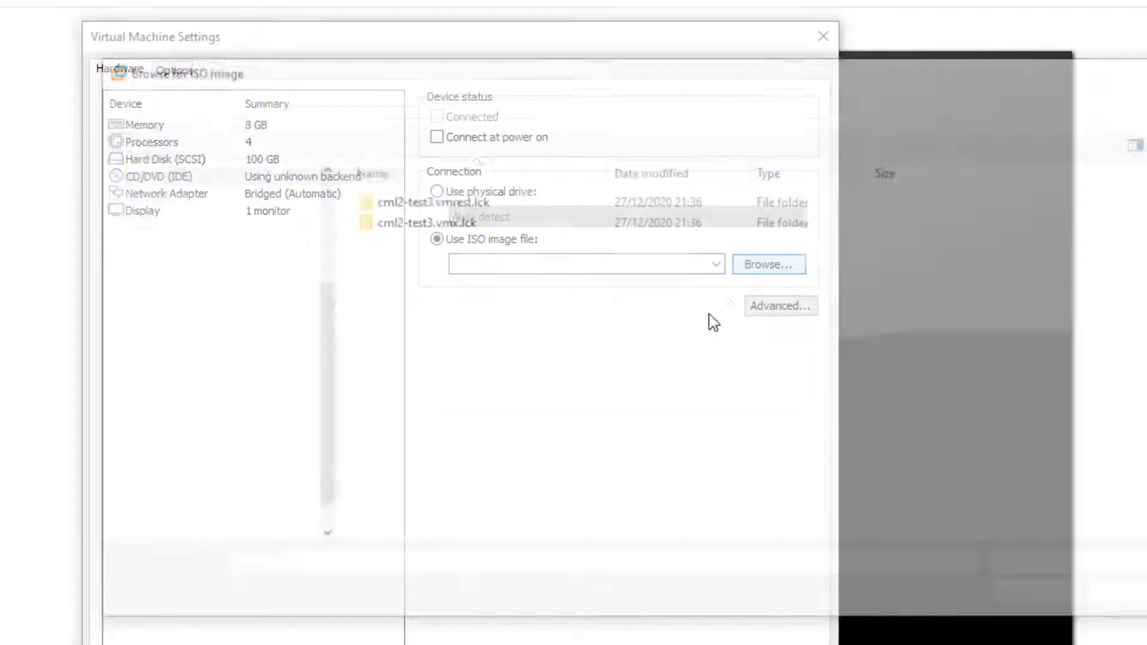
click(611, 109)
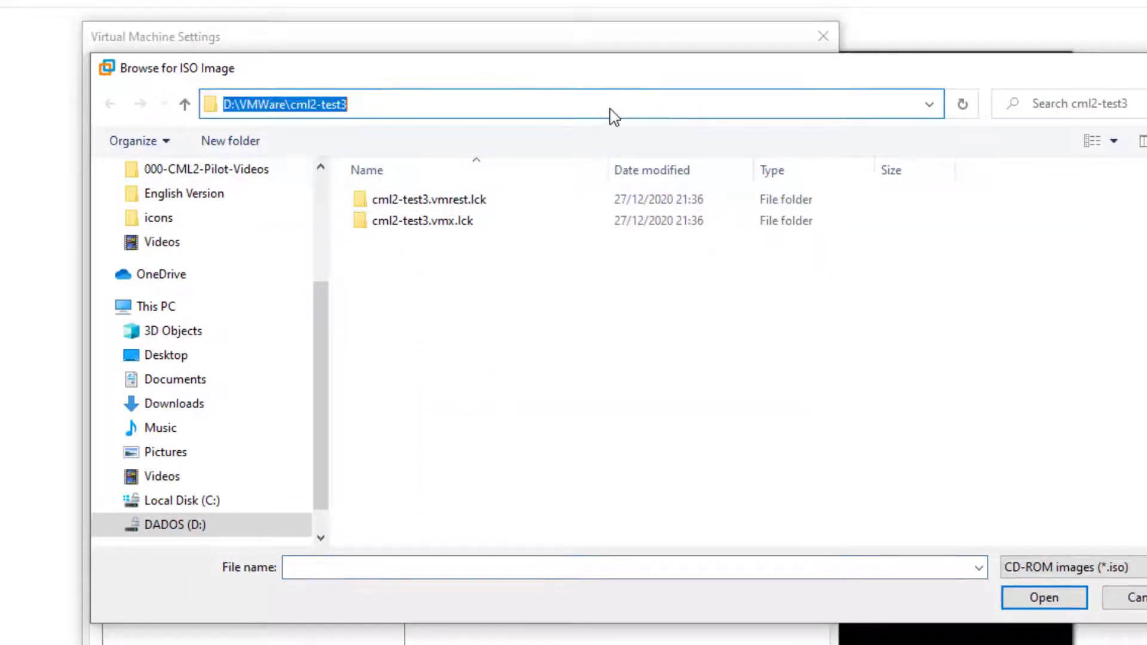
text(C:\Users\andre\Google Drive ABRedes\CML2-Enterprise\OVA)
key(Return)
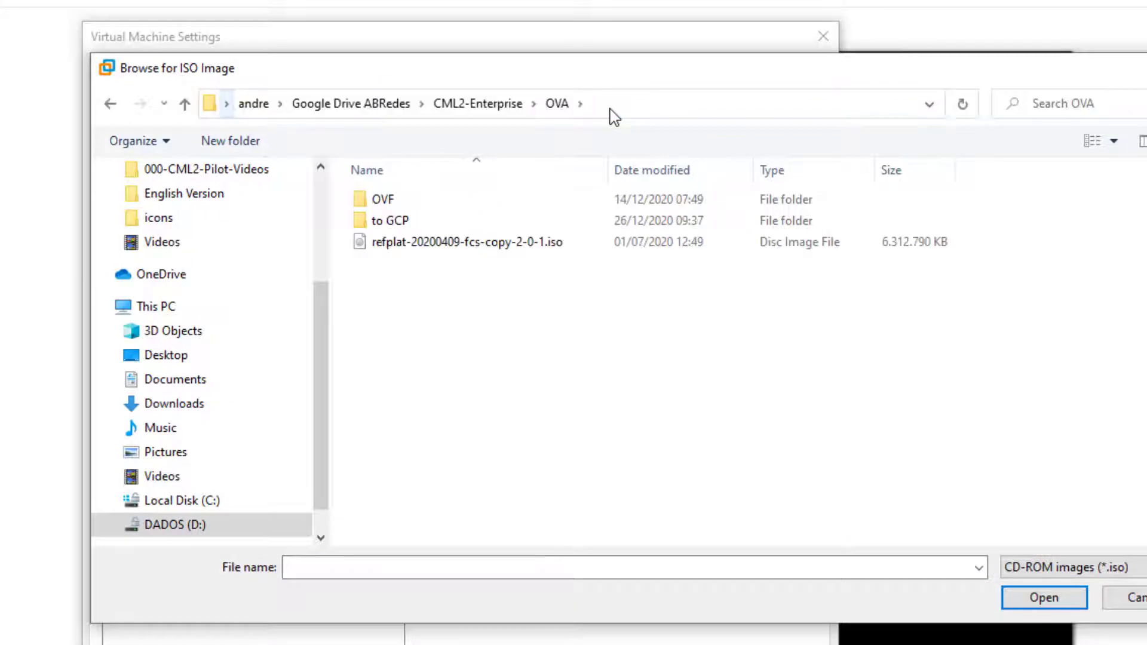
click(469, 249)
click(1046, 600)
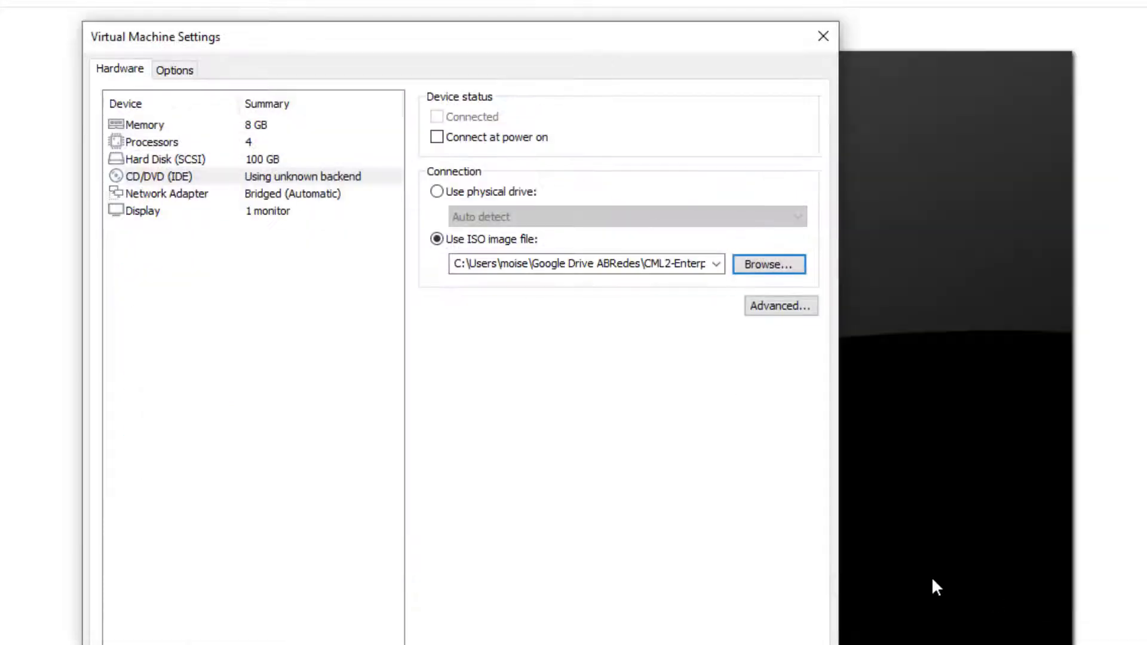
click(436, 138)
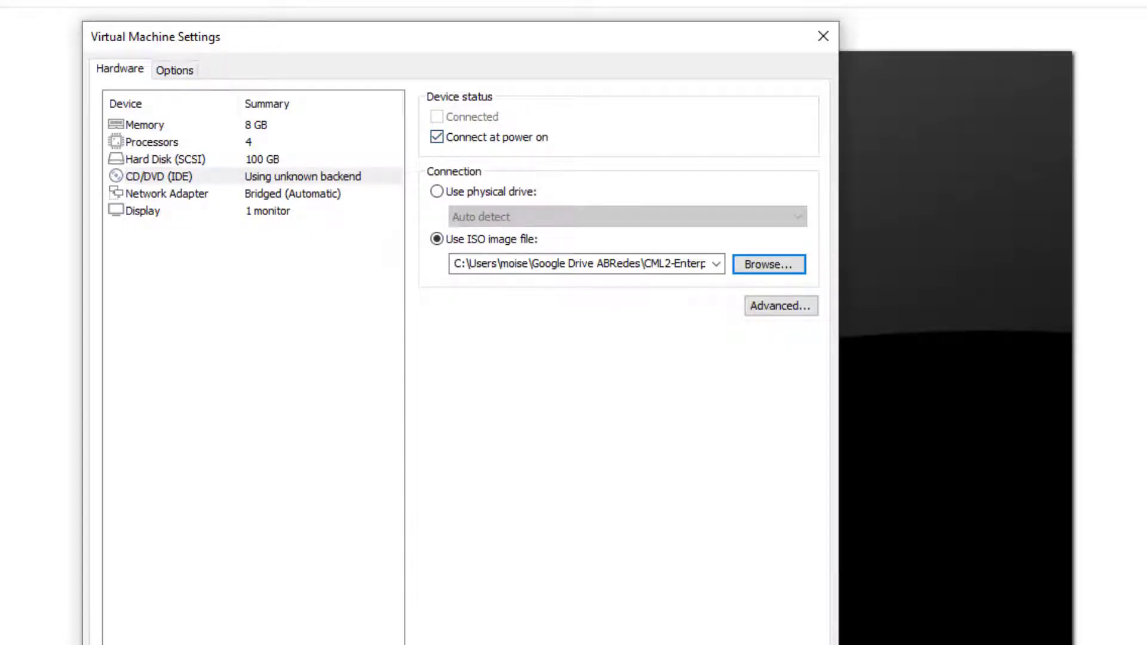
click(528, 584)
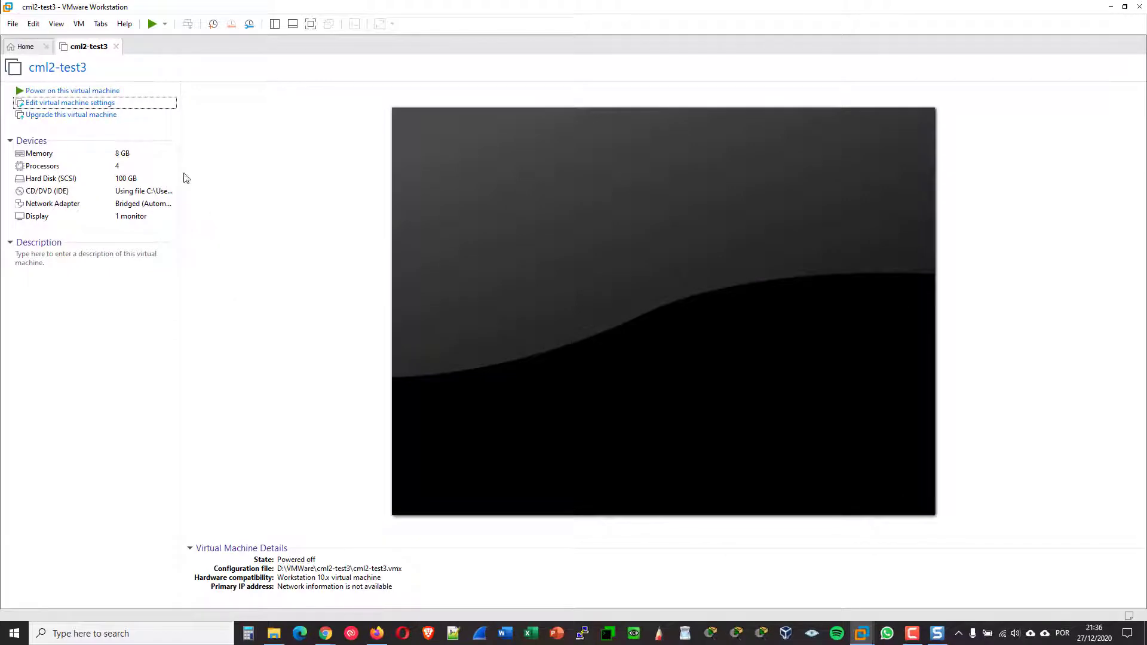
Power on cml2-test3, accept the CML2 licence agreement and choose CML-Enterprise
click(92, 91)
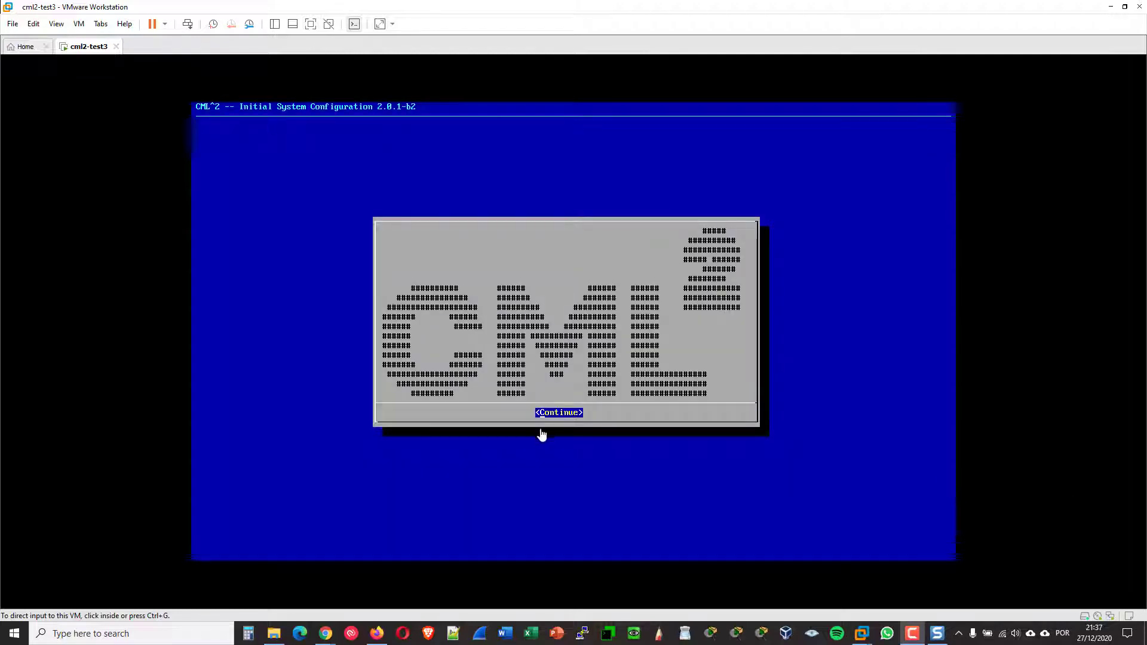
click(560, 425)
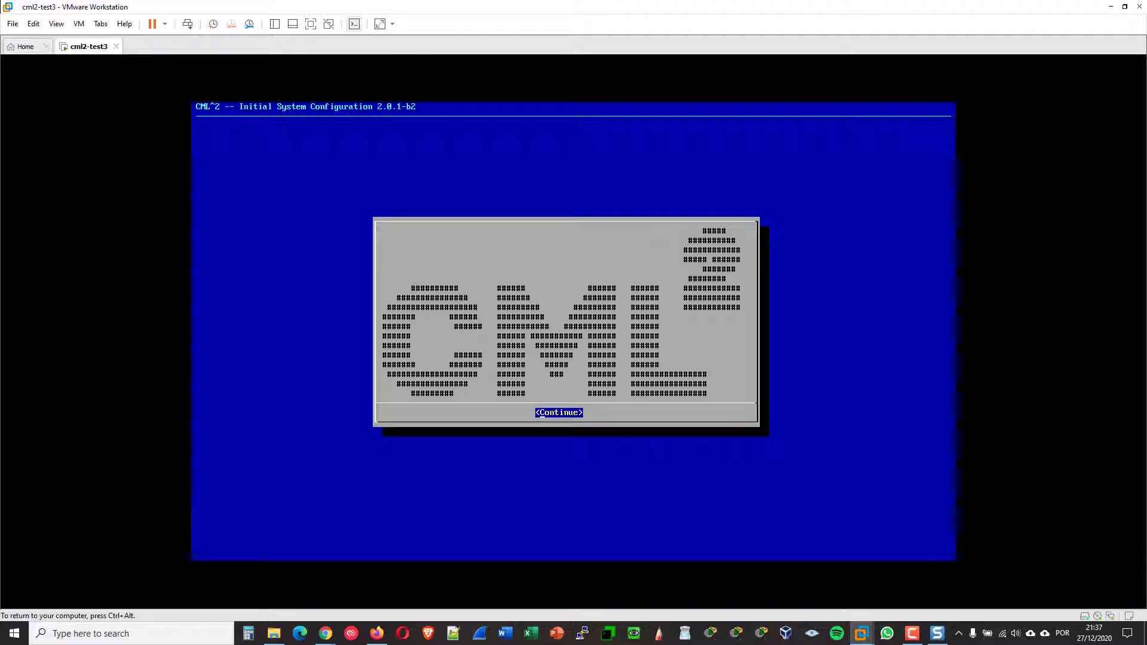
key(Return)
key(Tab)
key(Return)
key(Return)
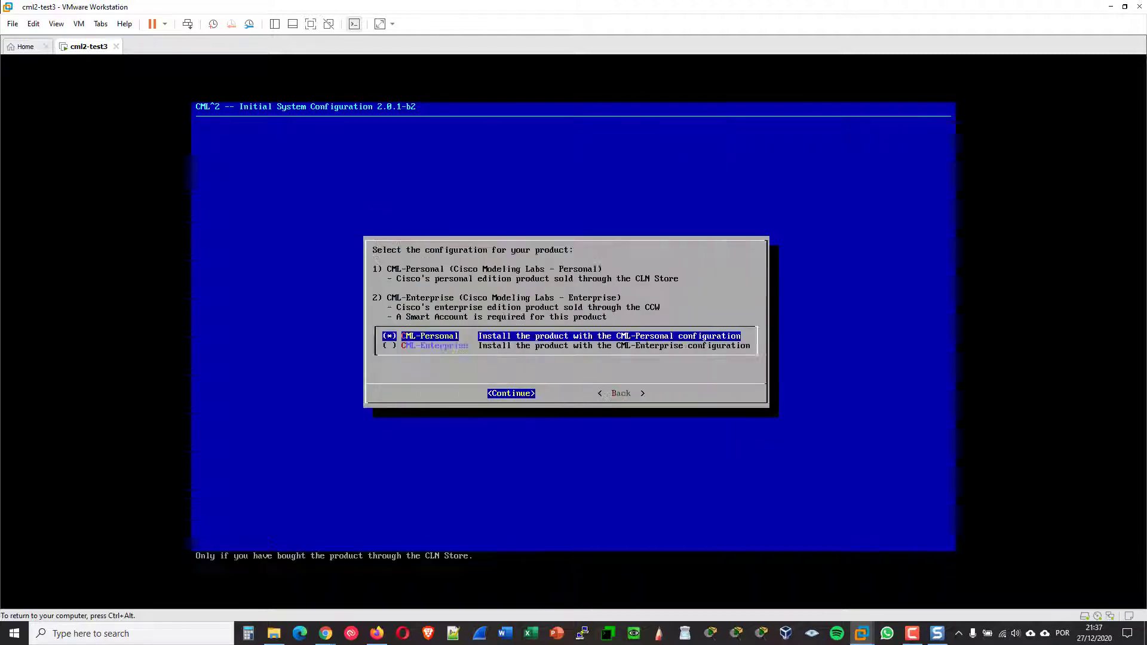
key(Down)
key(Return)
Set and confirm the sysadmin account password
key(Tab)
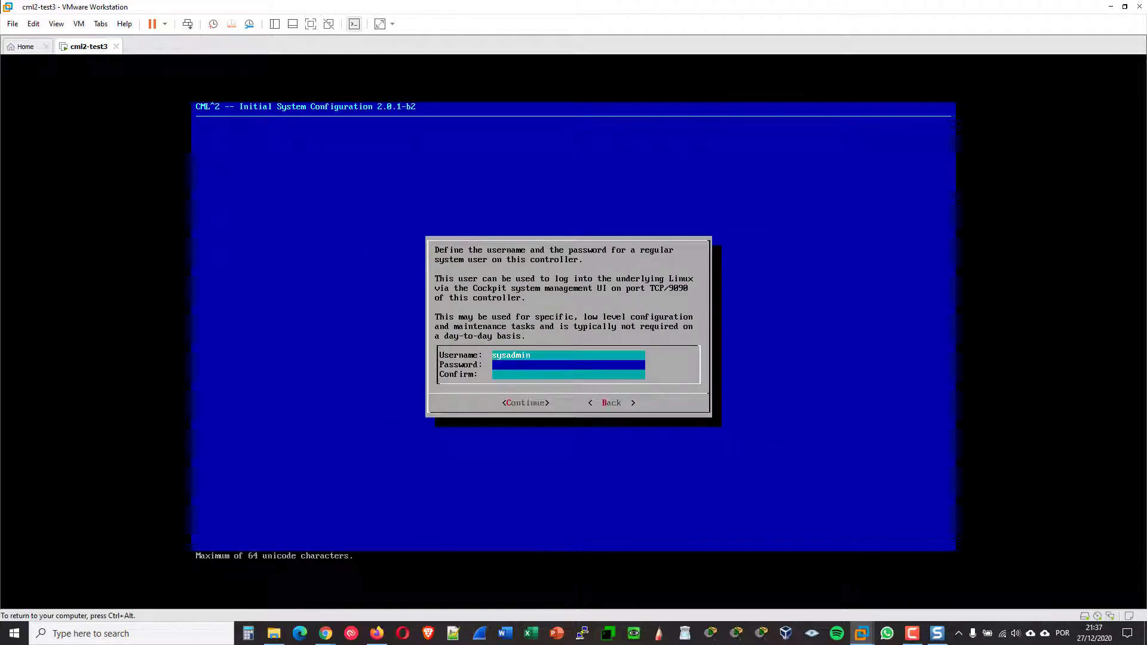
text(********)
key(Tab)
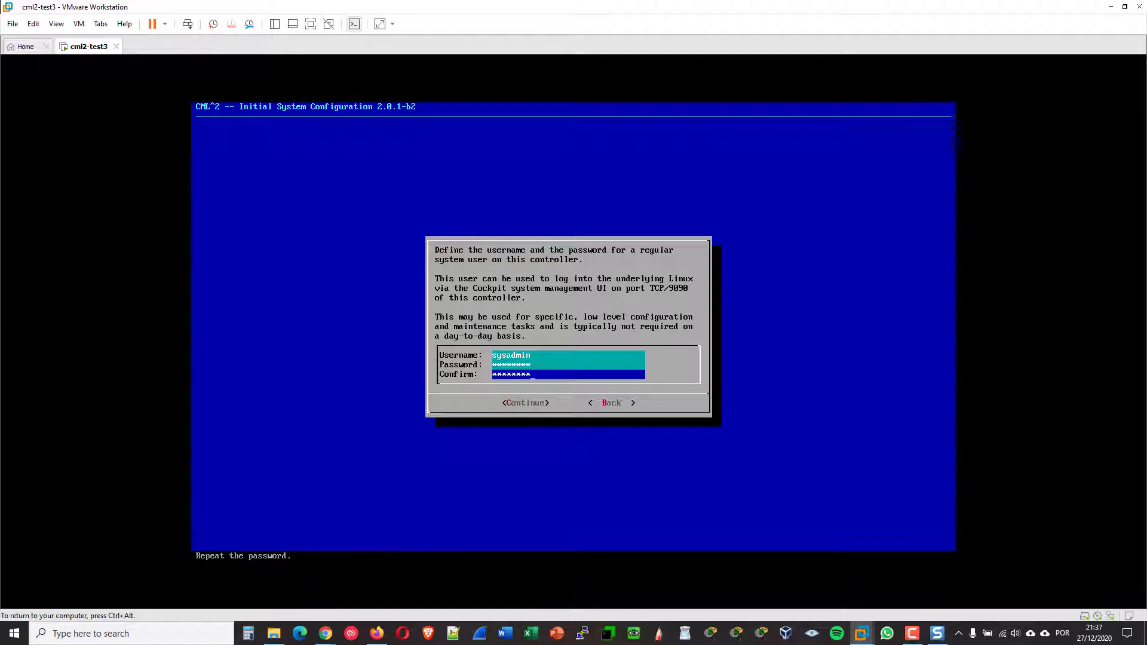
text(********)
key(Return)
key(Return)
Set the admin password, accept the weak-password warning and default network settings, and apply
key(Tab)
text(*****)
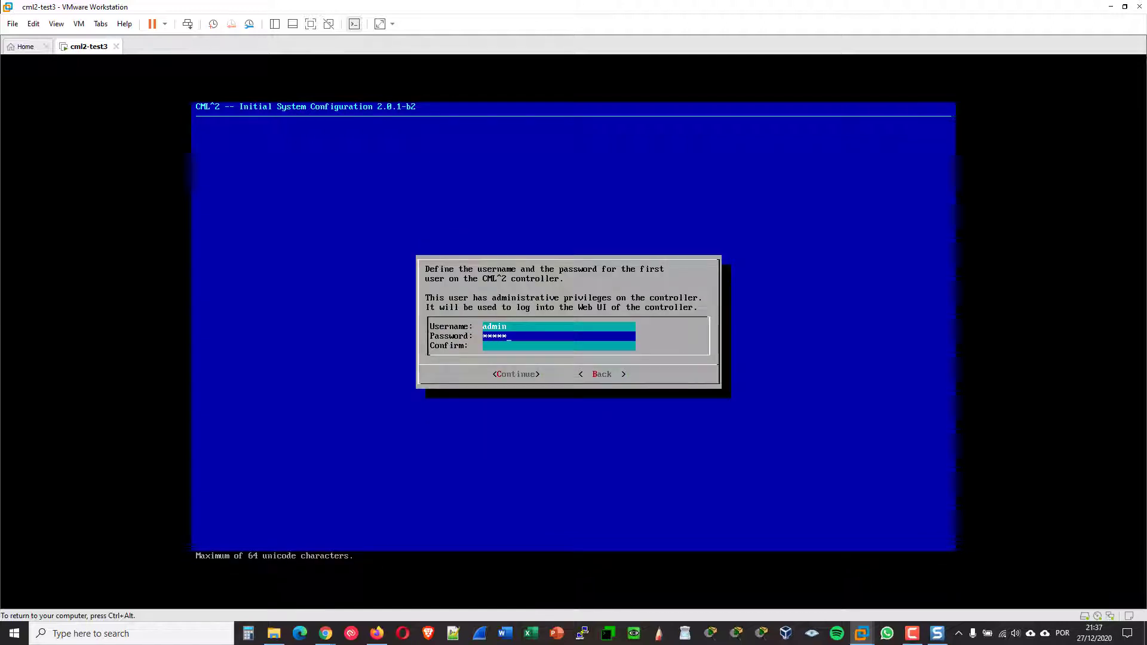
text(***)
key(Tab)
text(********)
key(Return)
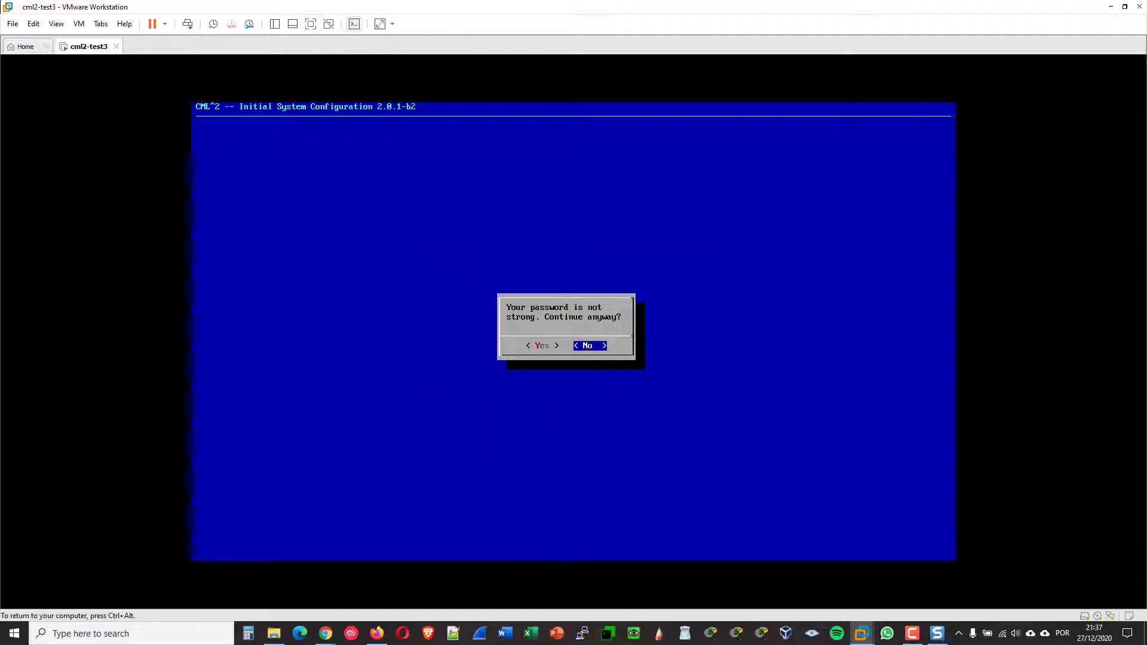
key(Left)
key(Return)
key(Return)
key(Return)
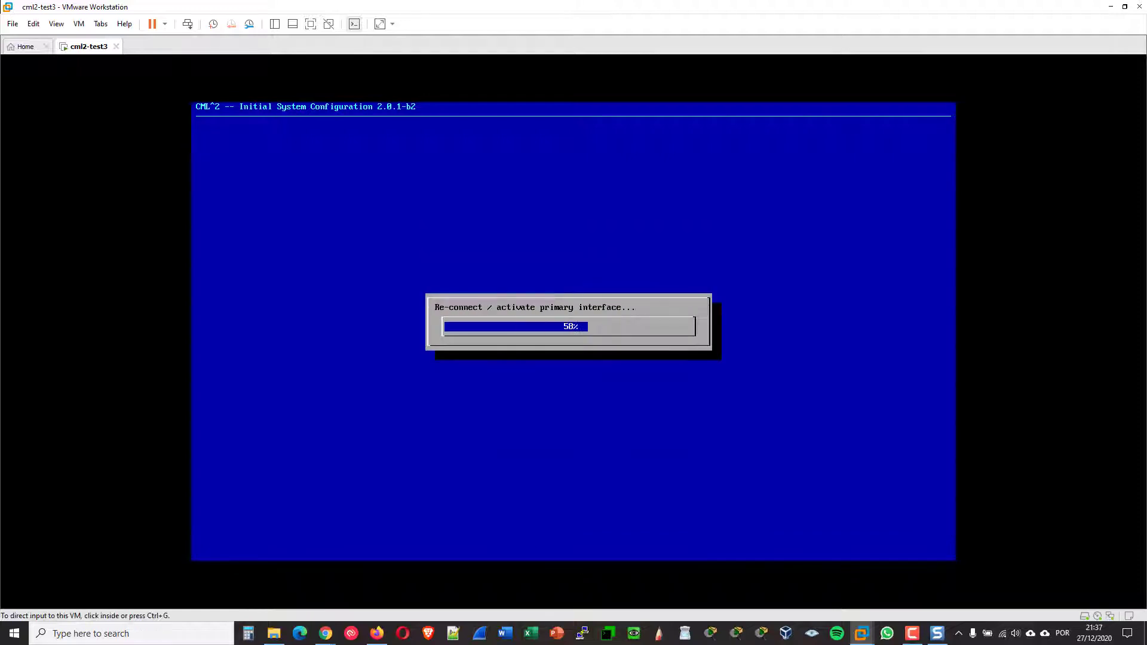
key(Return)
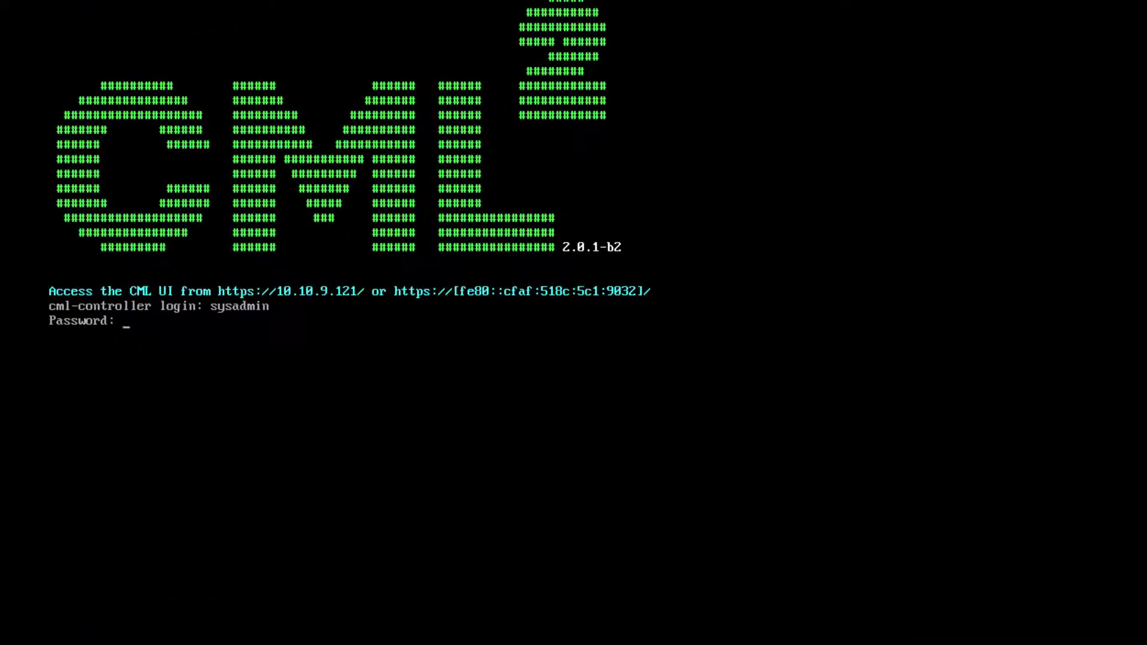
Log in as sysadmin and ping 8.8.8.8, stopping it to confirm 0% packet loss
key(Return)
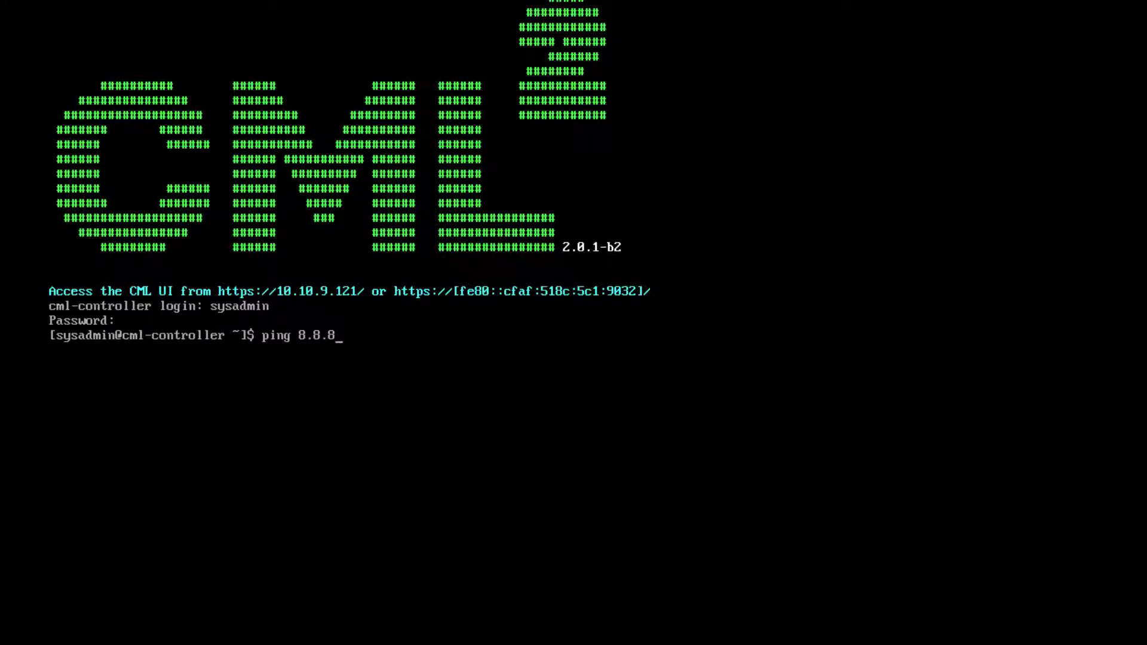
key(Return)
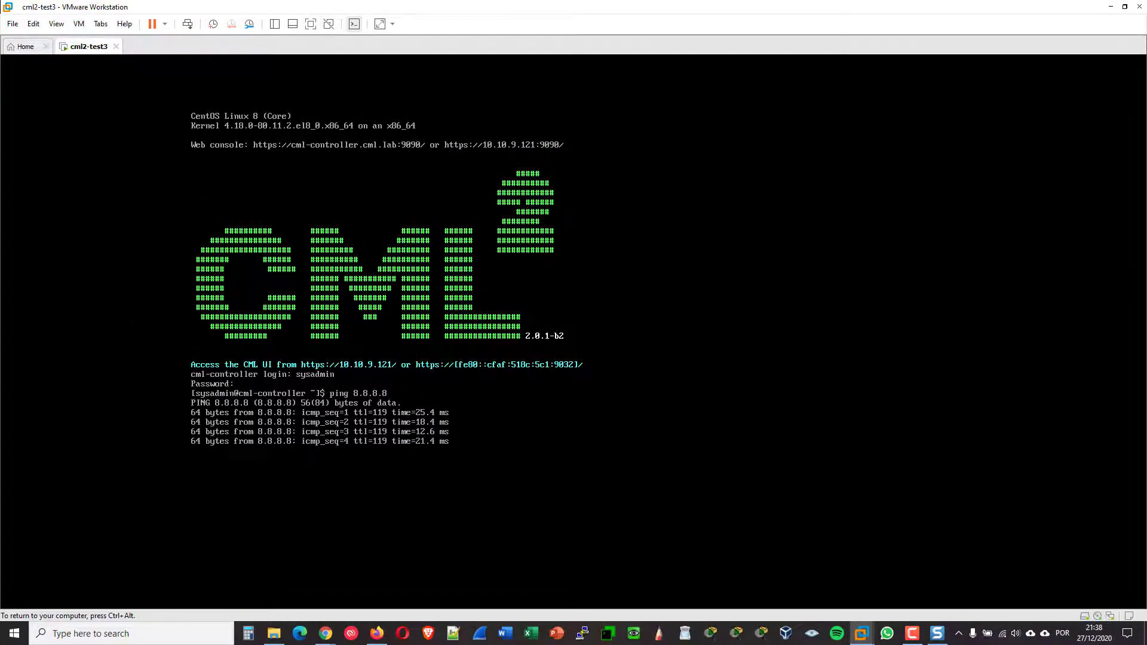
key(ctrl+c)
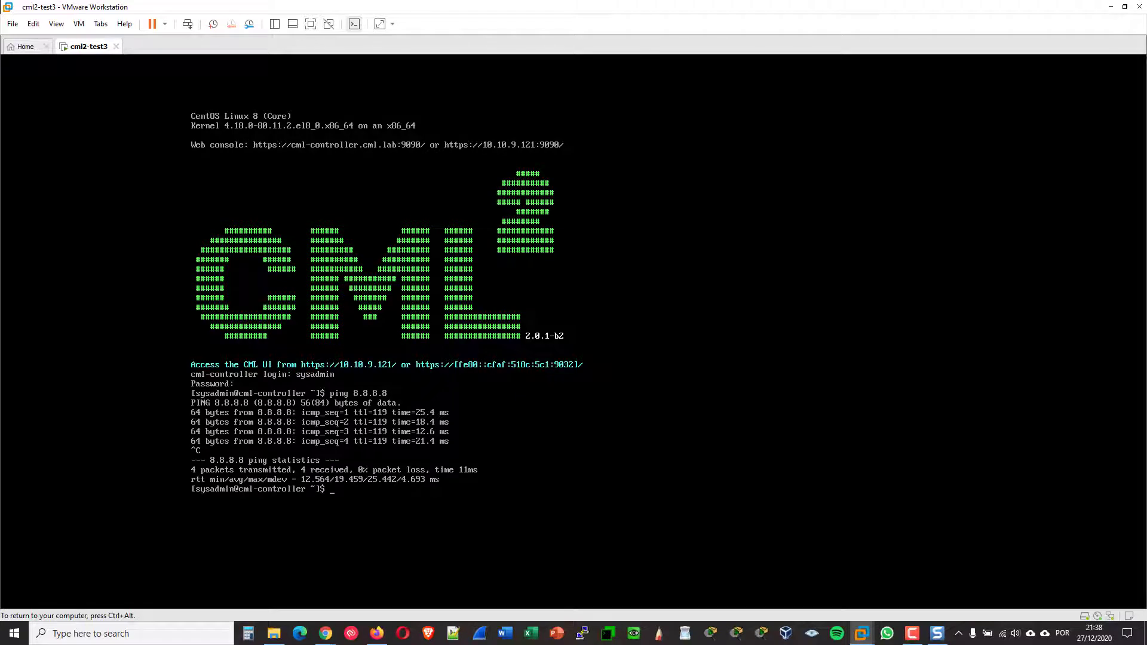
key(ctrl+alt)
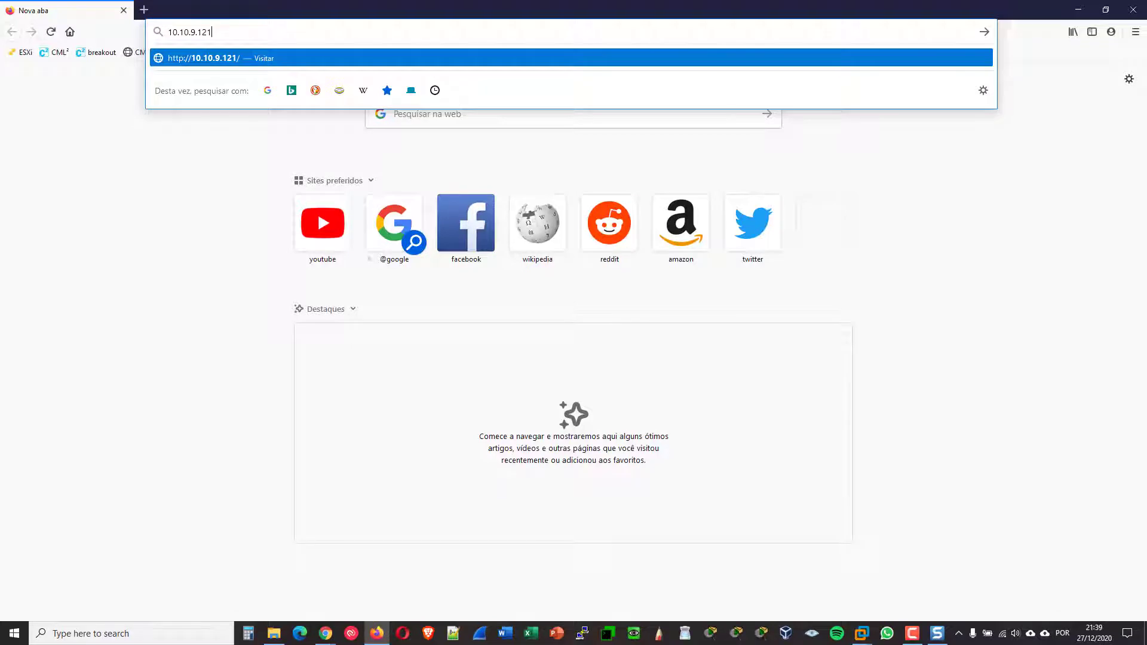
key(Return)
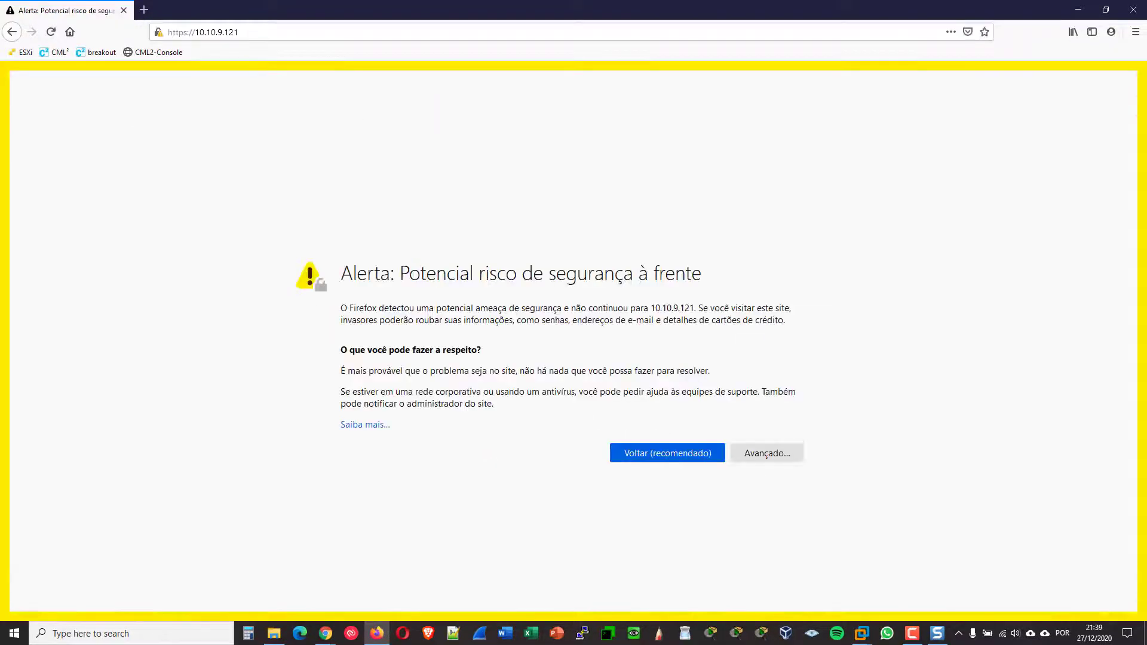
click(767, 457)
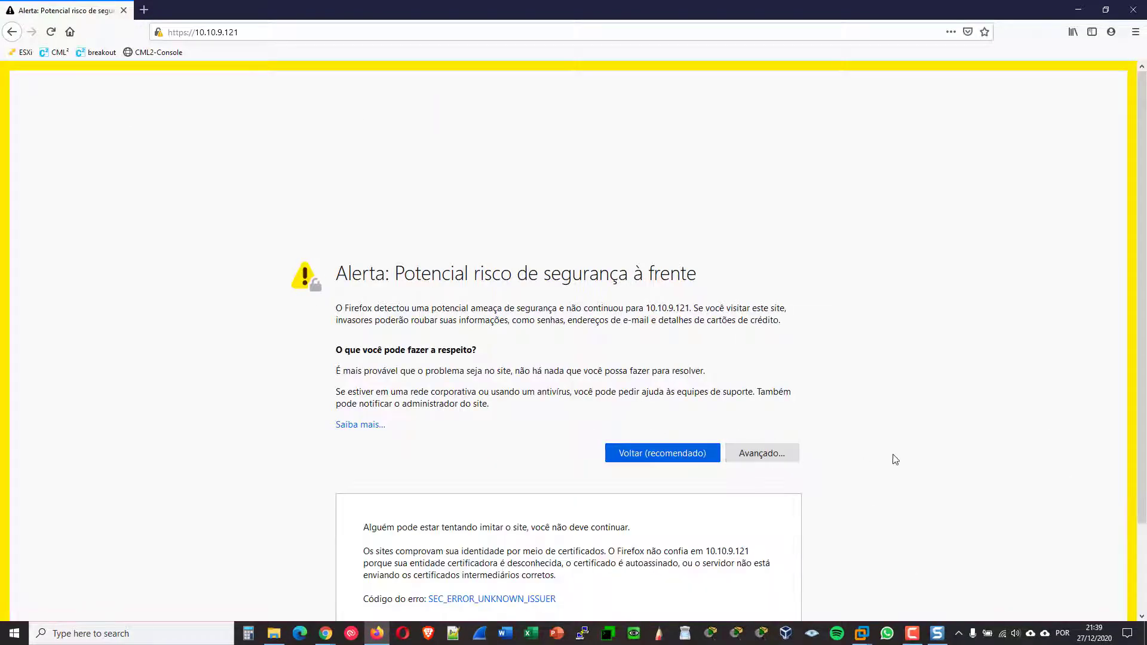
click(729, 572)
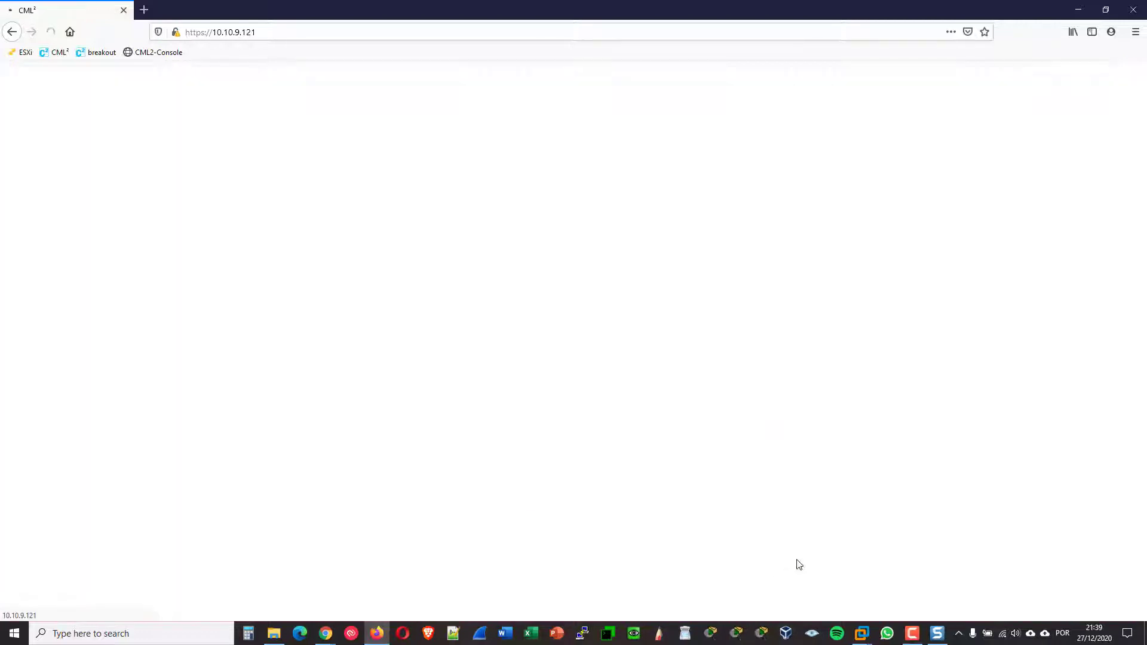
Log in with the admin password, dismiss the save-login prompt, and view system health details
drag(480, 368, 210, 325)
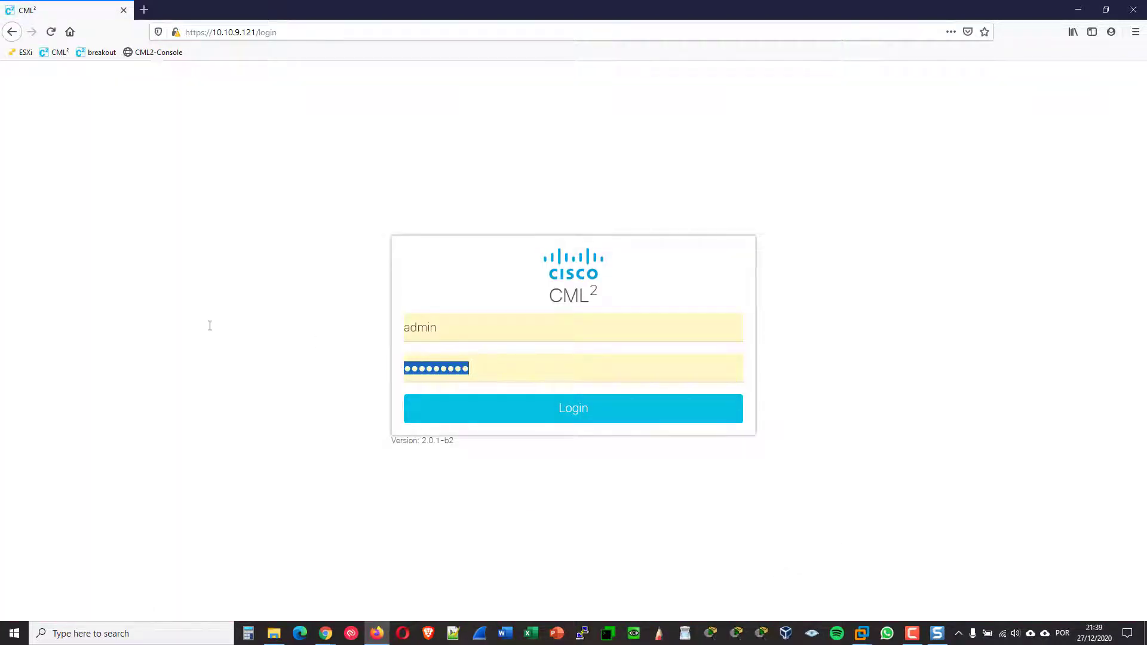
text(••••••)
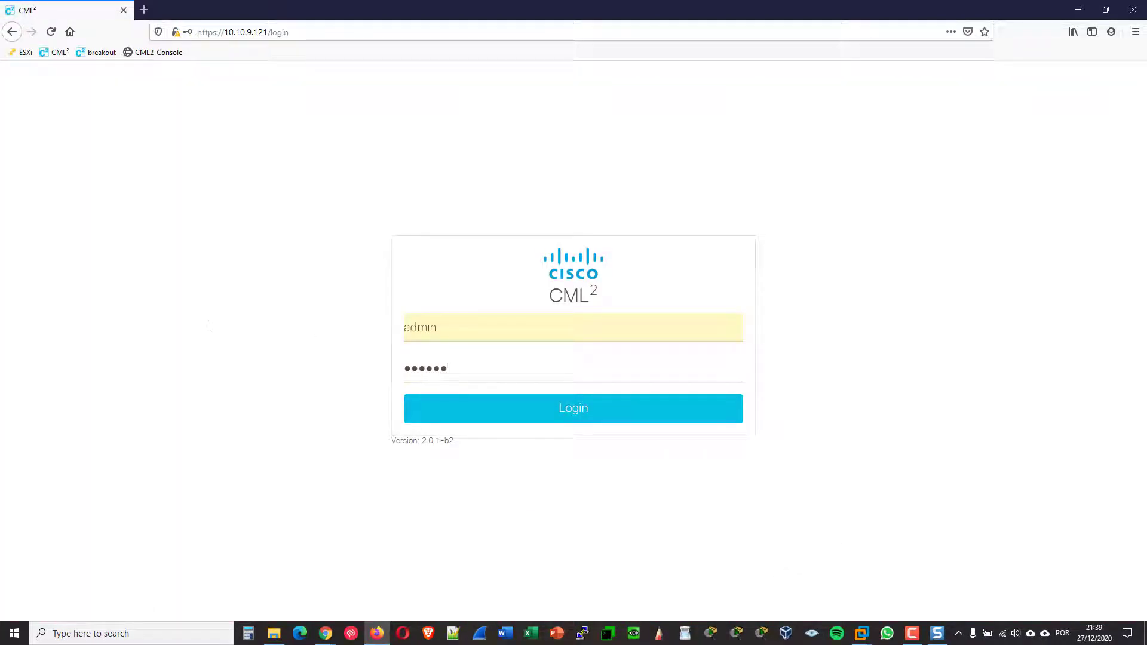
text(••)
key(Return)
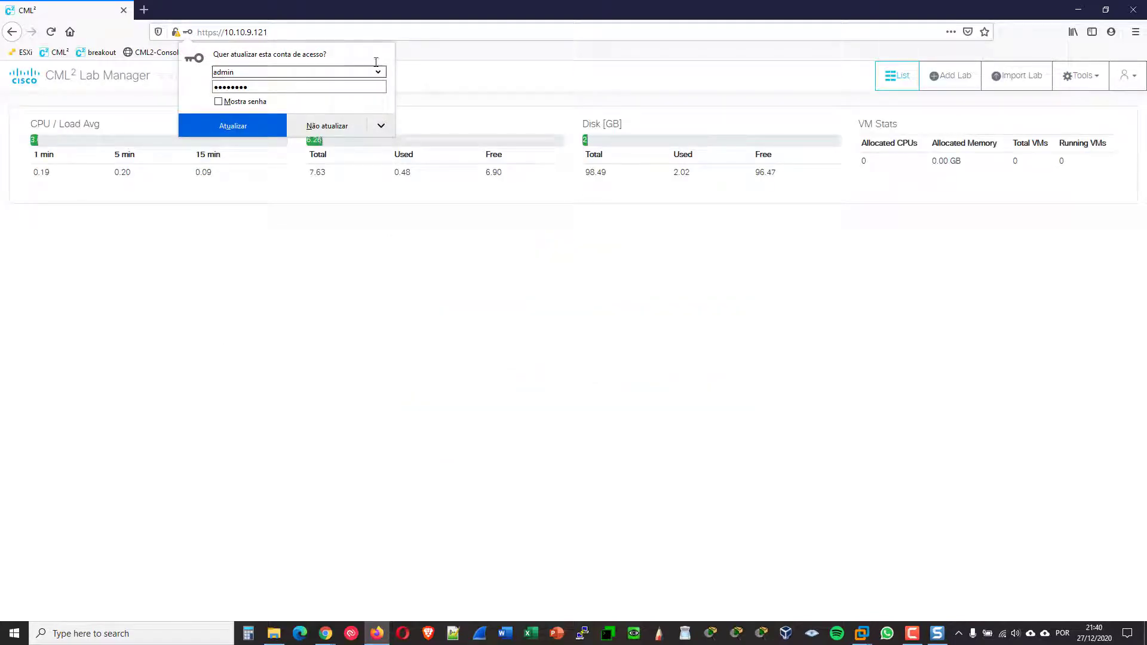
click(458, 266)
click(251, 77)
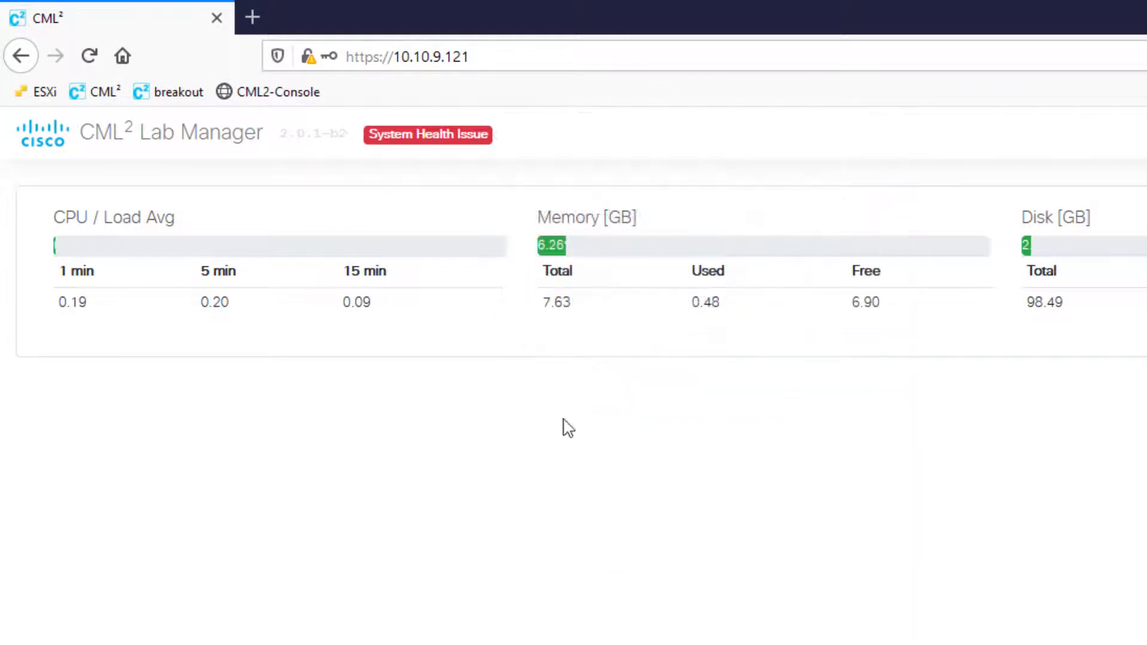
mouse_move(409, 134)
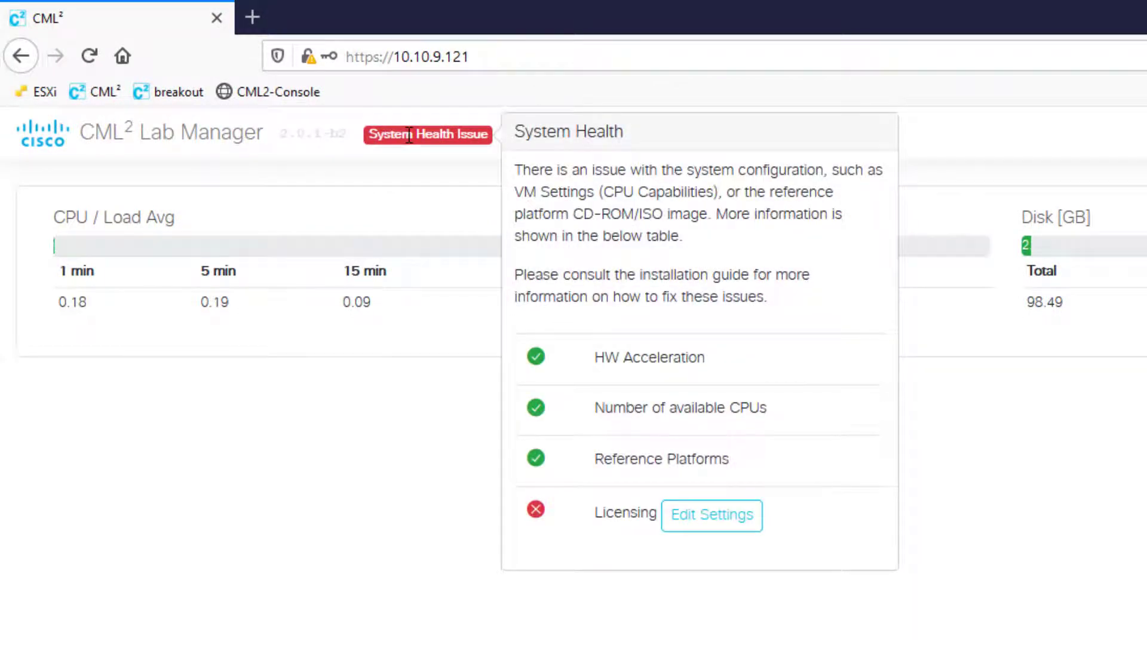
Register the controller under Tools > Licensing by pasting the product registration token
click(1080, 76)
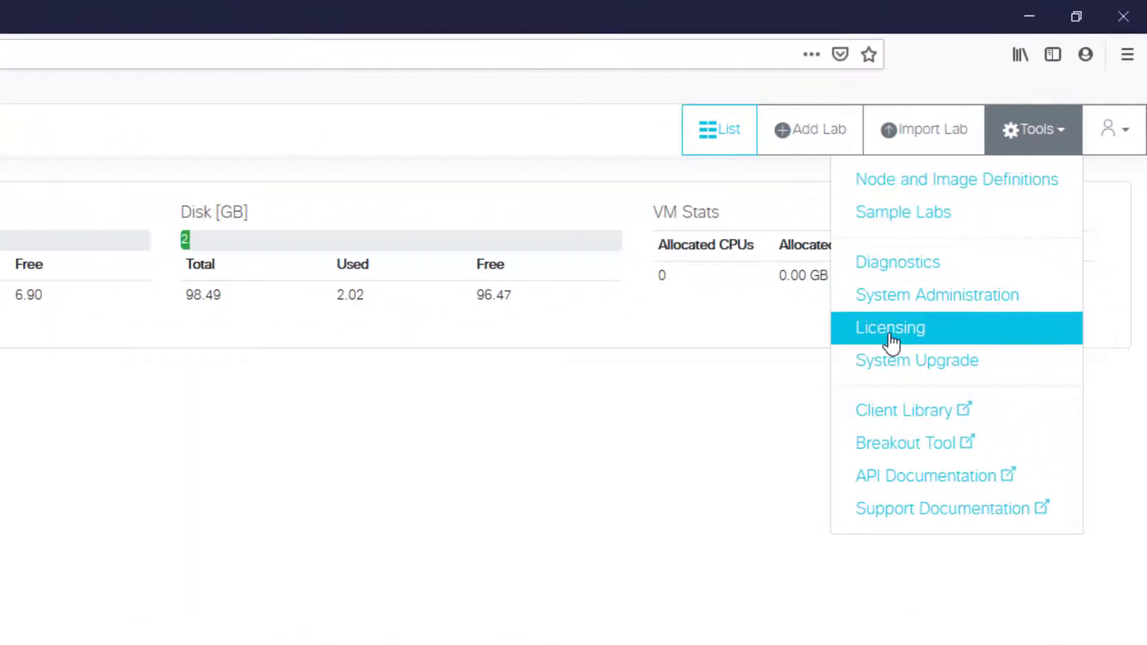
click(998, 192)
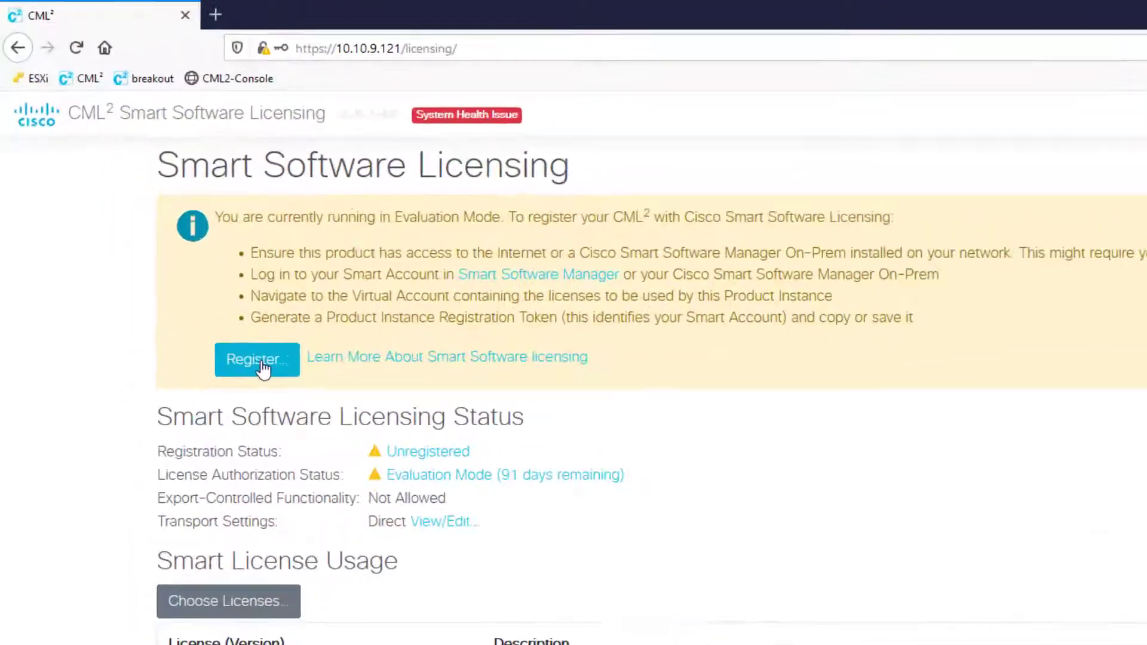
click(263, 368)
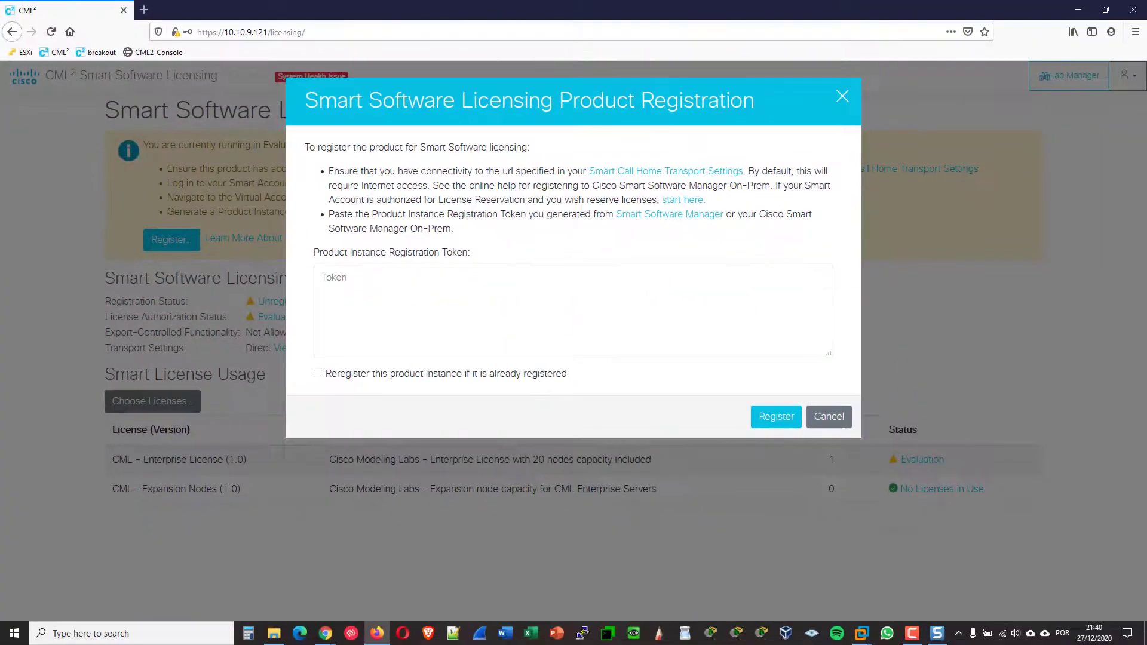
key(ctrl+v)
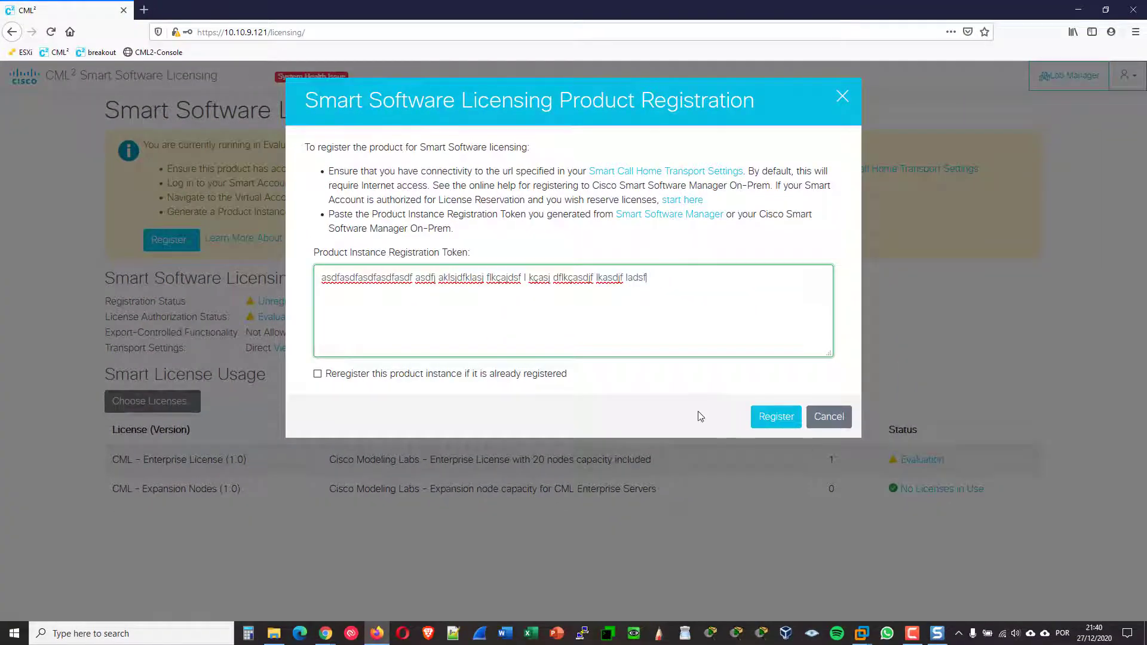
click(774, 420)
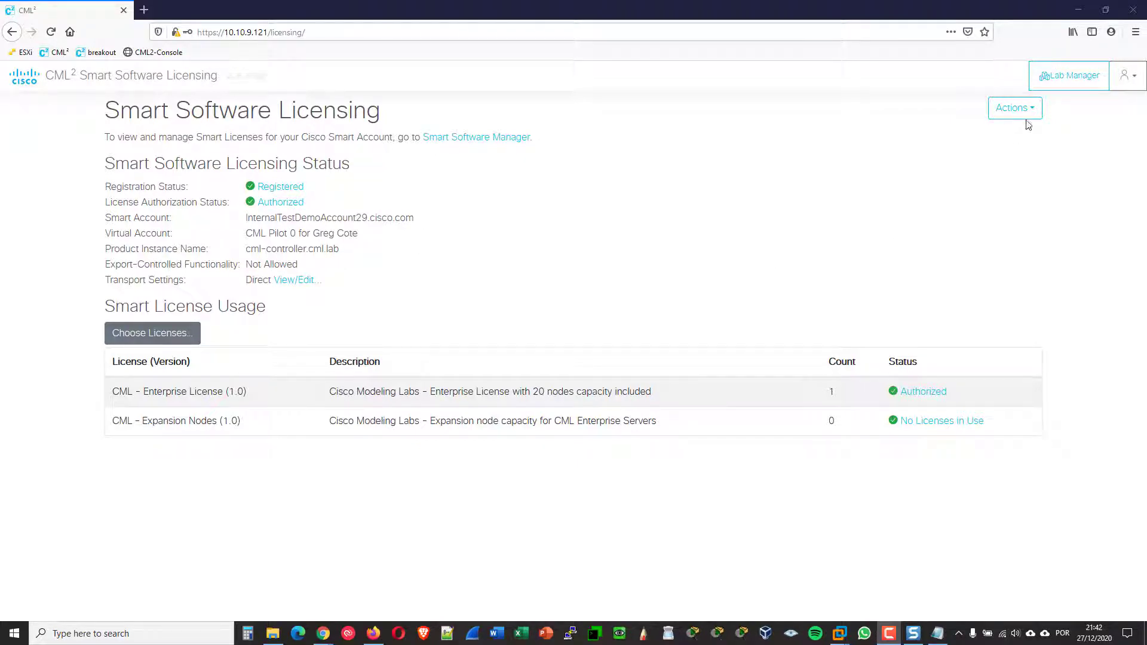
Create a new lab and add two IOSv routers, iosv-0 and iosv-1, to the canvas
click(1074, 86)
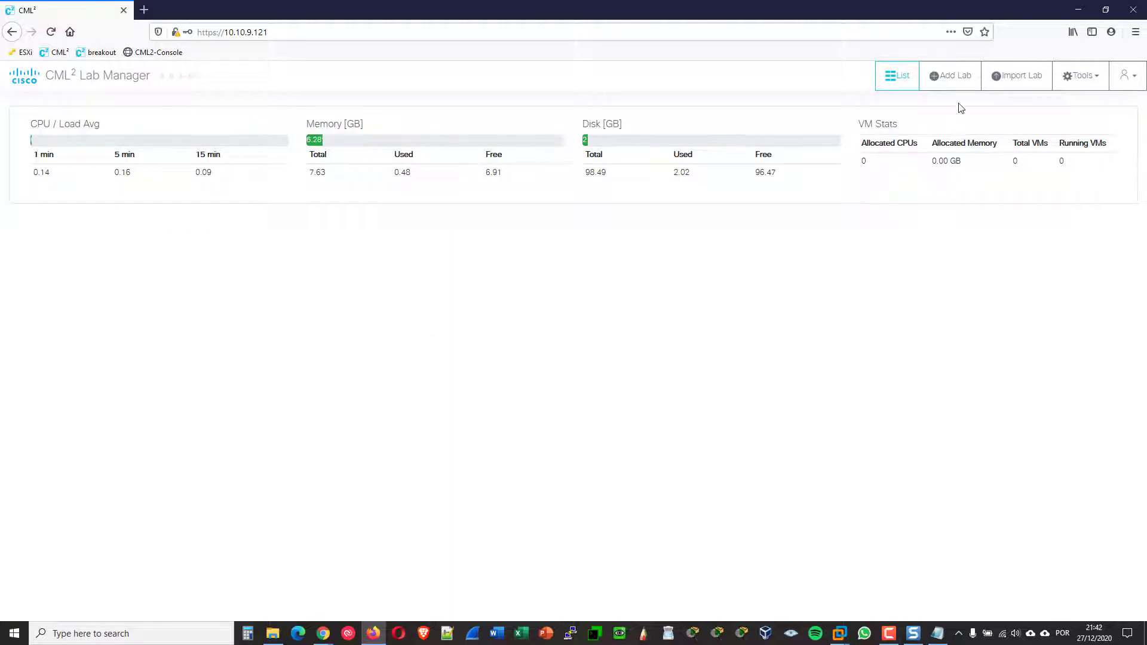
click(953, 77)
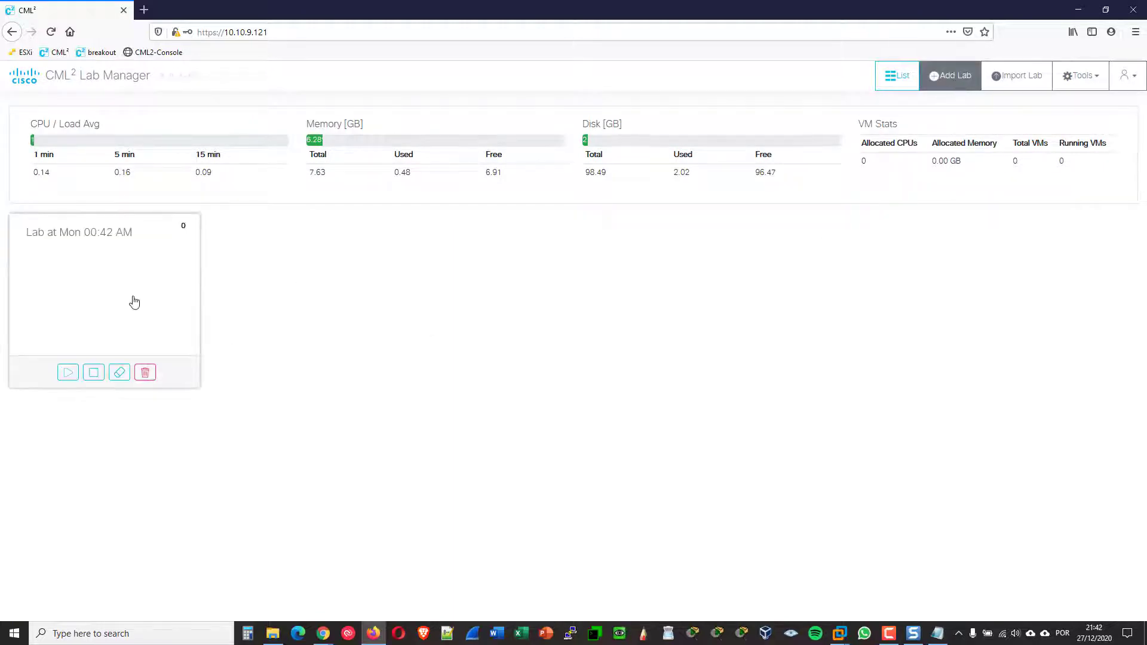
click(134, 303)
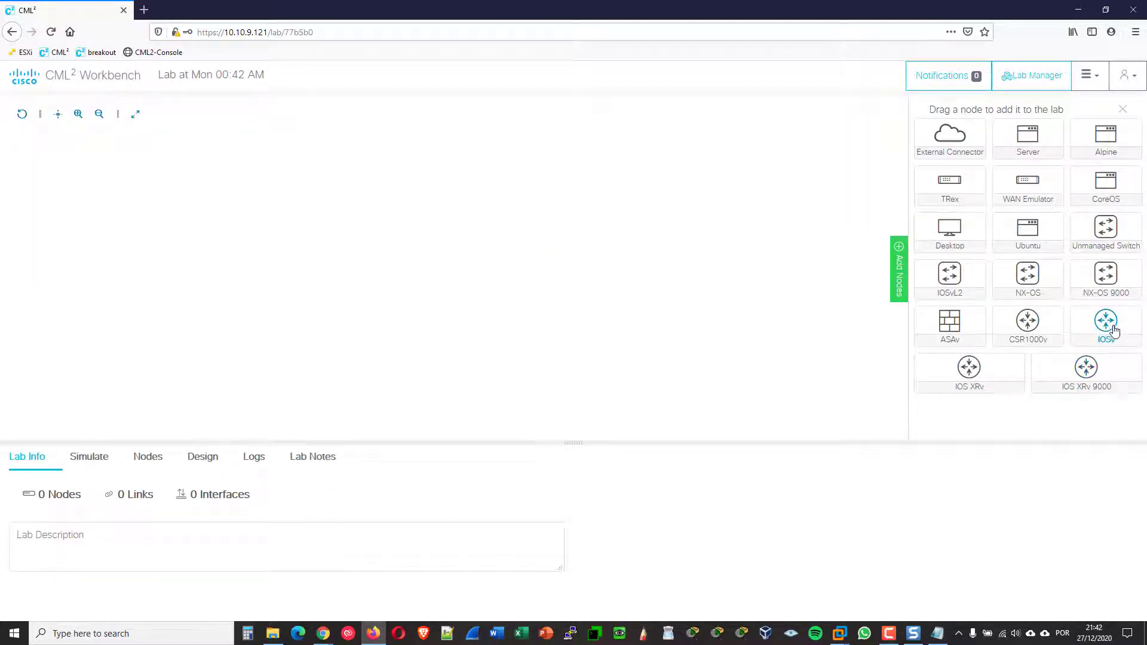
drag(1114, 331, 300, 277)
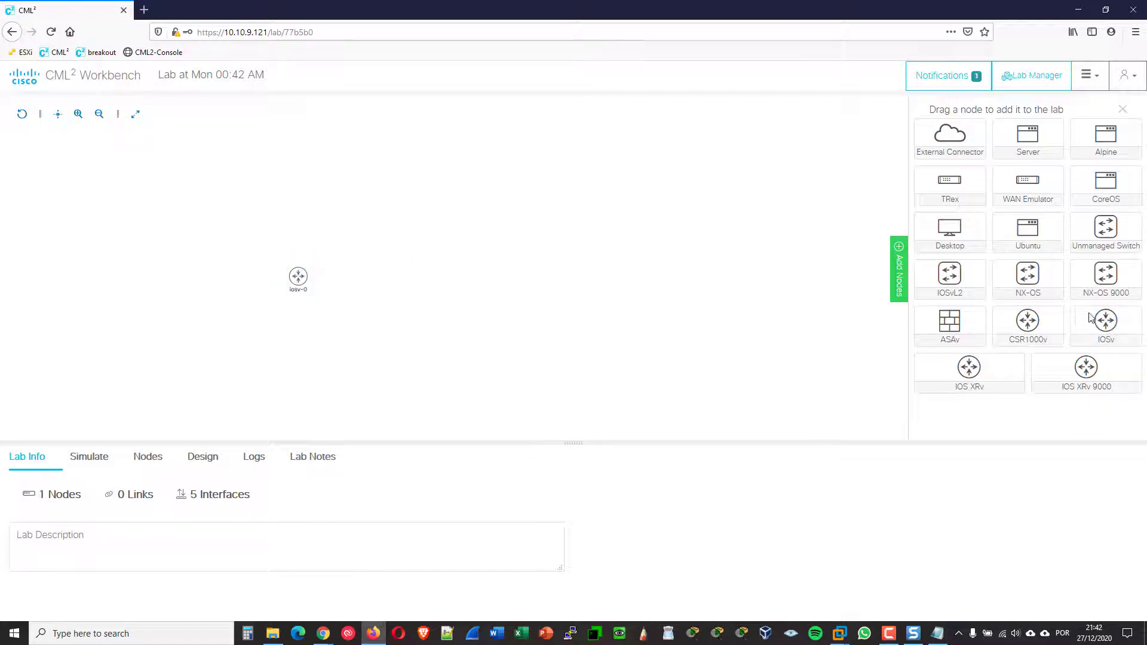
drag(1089, 317, 451, 284)
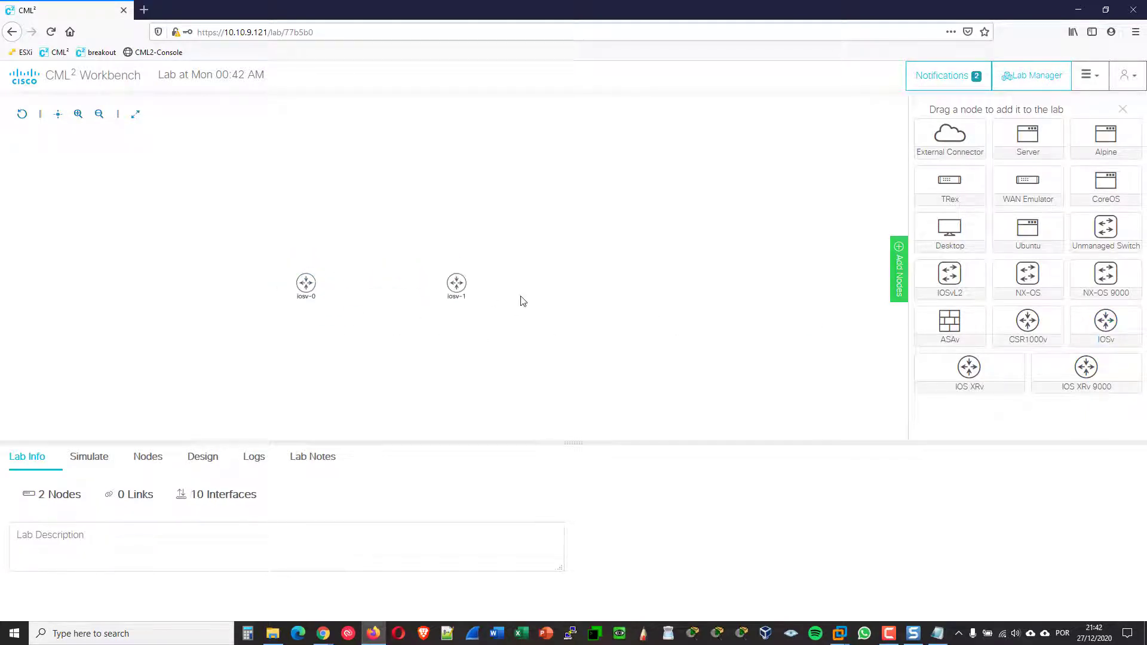
Link iosv-0 to iosv-1 on the next available interfaces
scroll(521, 297, up, 5)
drag(522, 297, 614, 361)
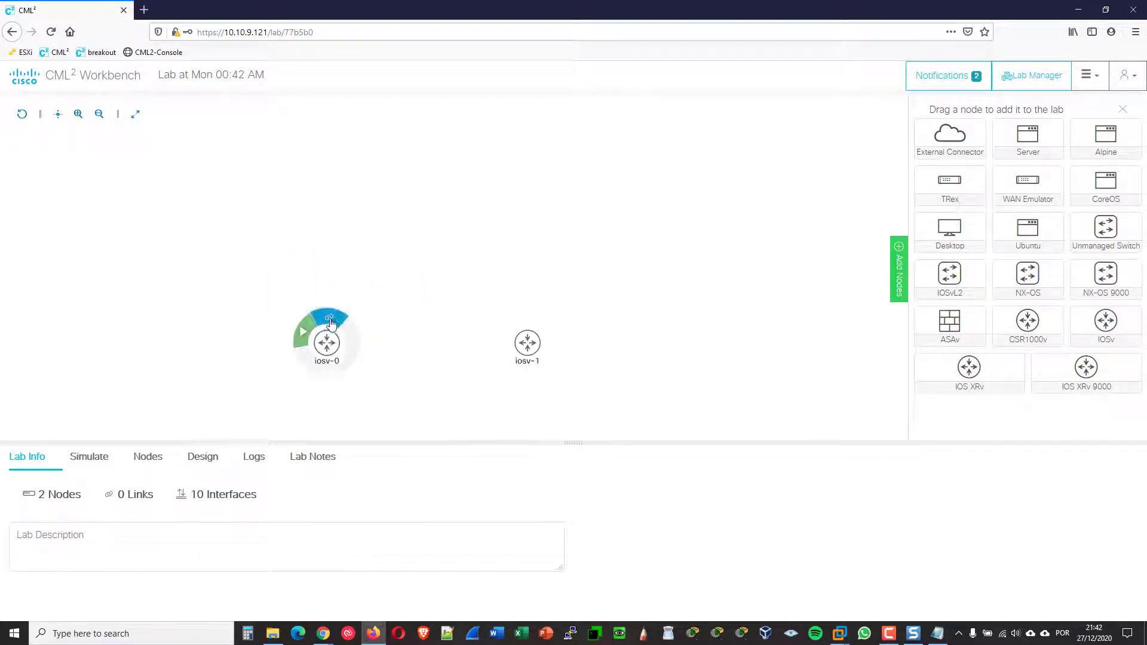
click(332, 323)
click(526, 342)
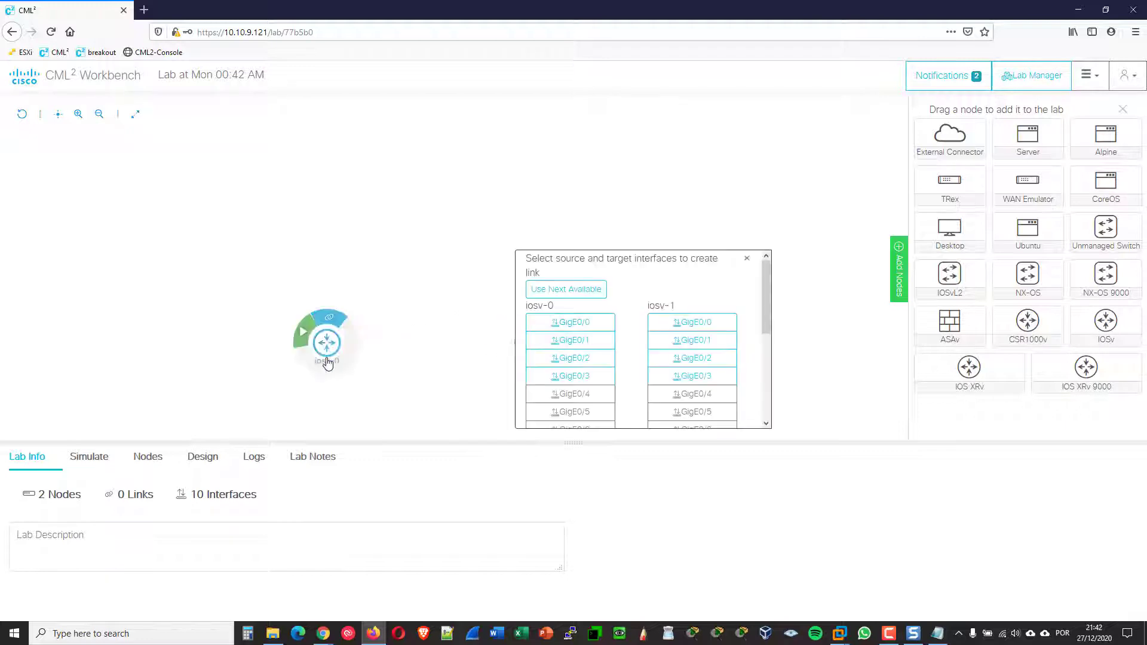
click(539, 293)
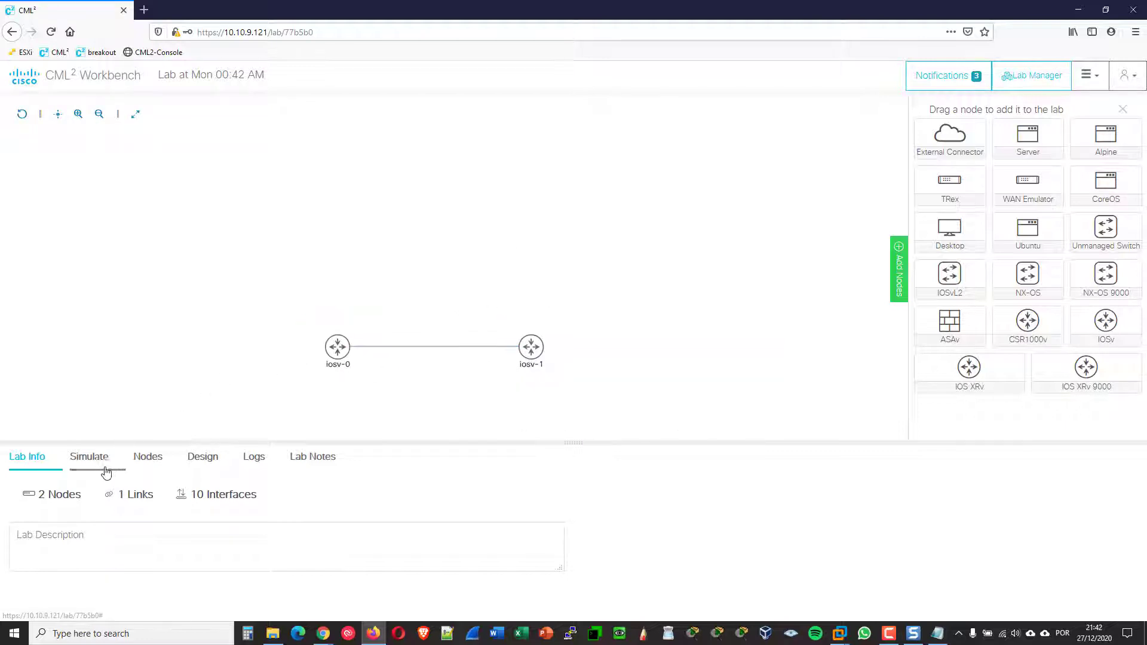
Start the lab, then activate iosv-0's console terminal to see its initial configuration prompt
click(106, 472)
click(33, 496)
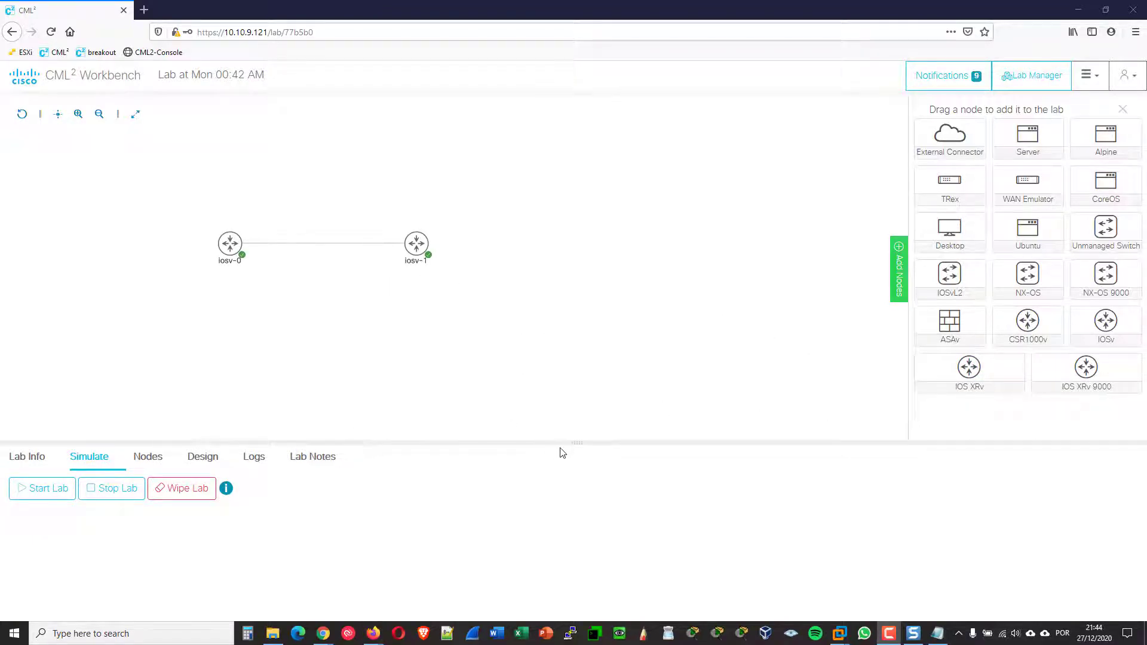
drag(575, 441, 573, 348)
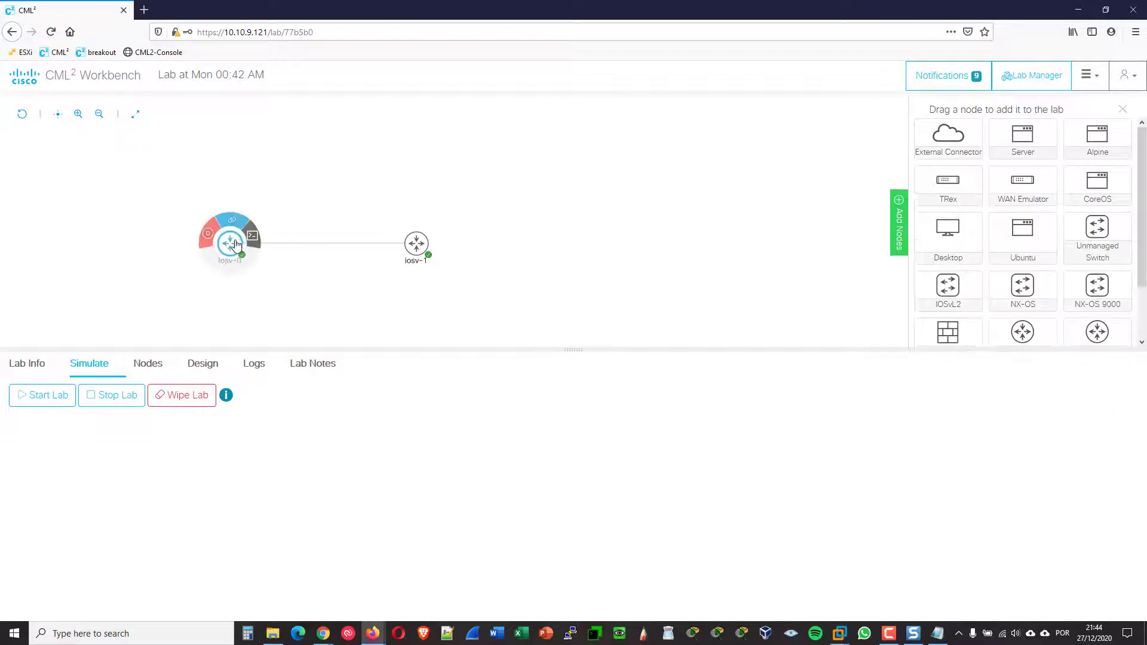
click(253, 239)
click(538, 499)
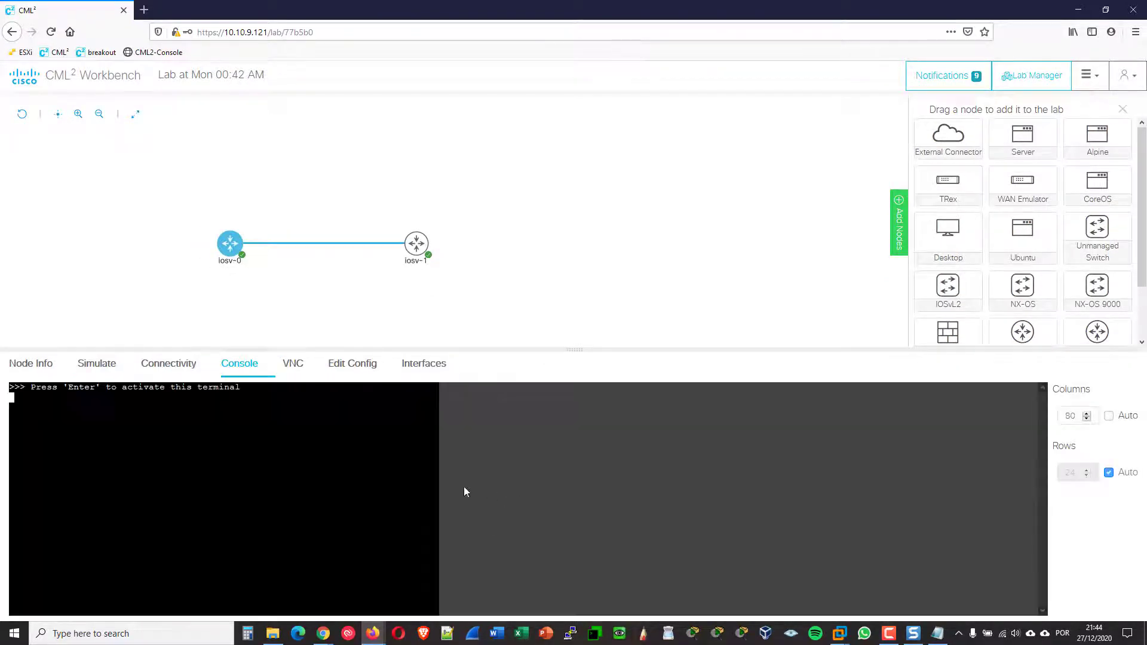
key(Return)
key(Return)
key(Return)
key(Return)
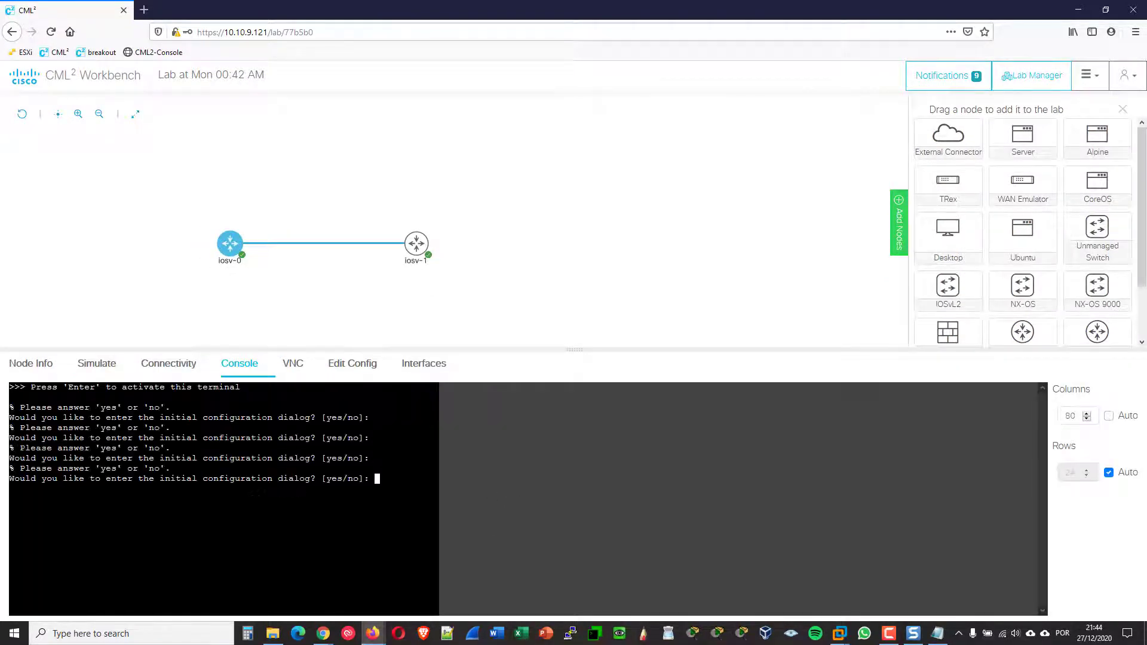
click(624, 261)
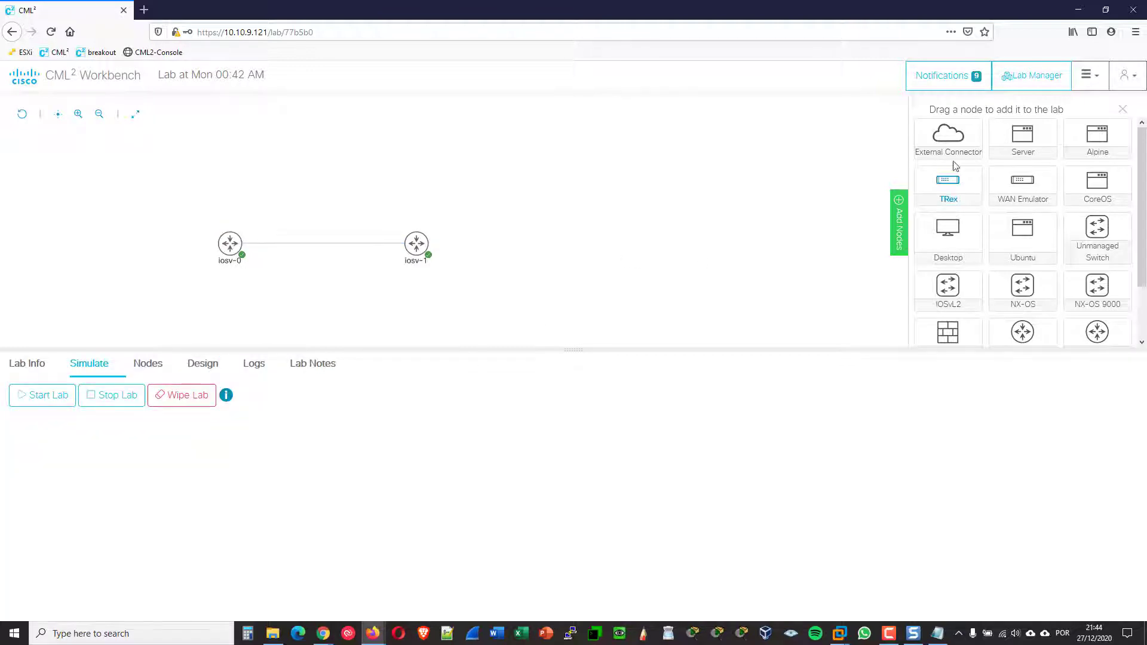
Stop, wipe and delete the two-router lab, confirming each, then close Firefox
click(1039, 87)
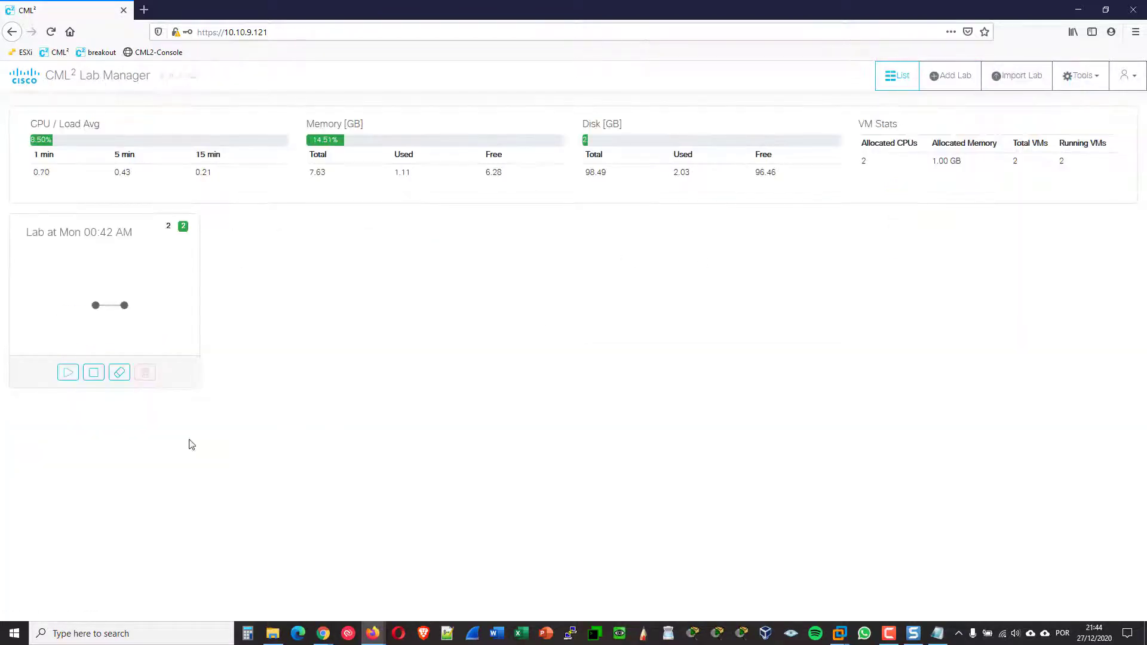
click(94, 373)
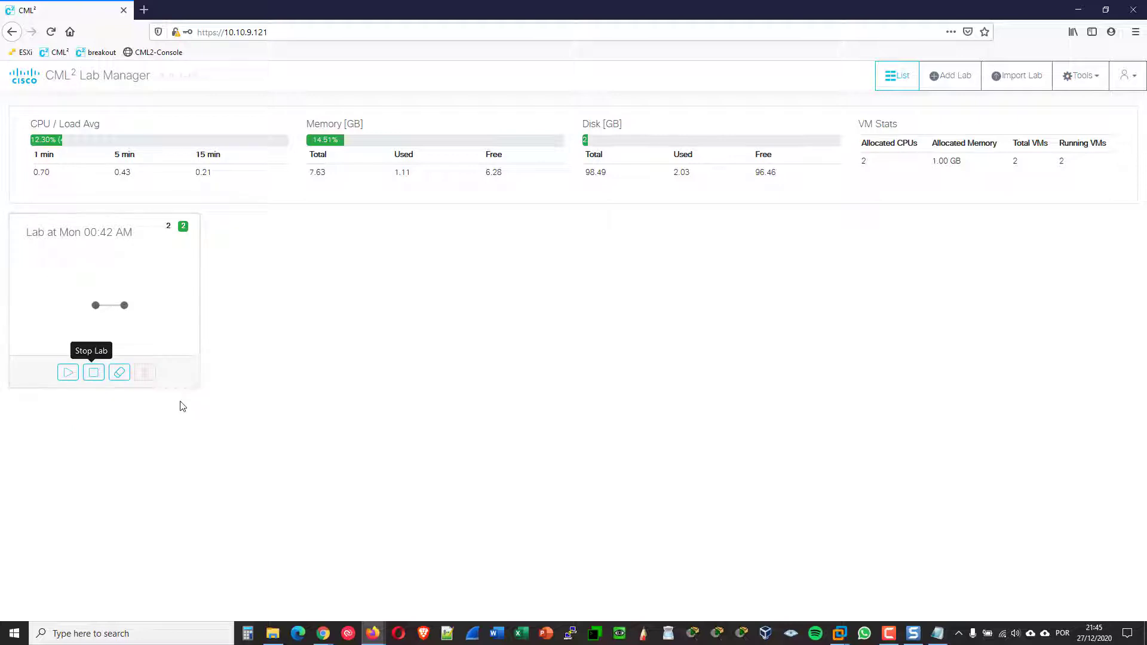
click(121, 377)
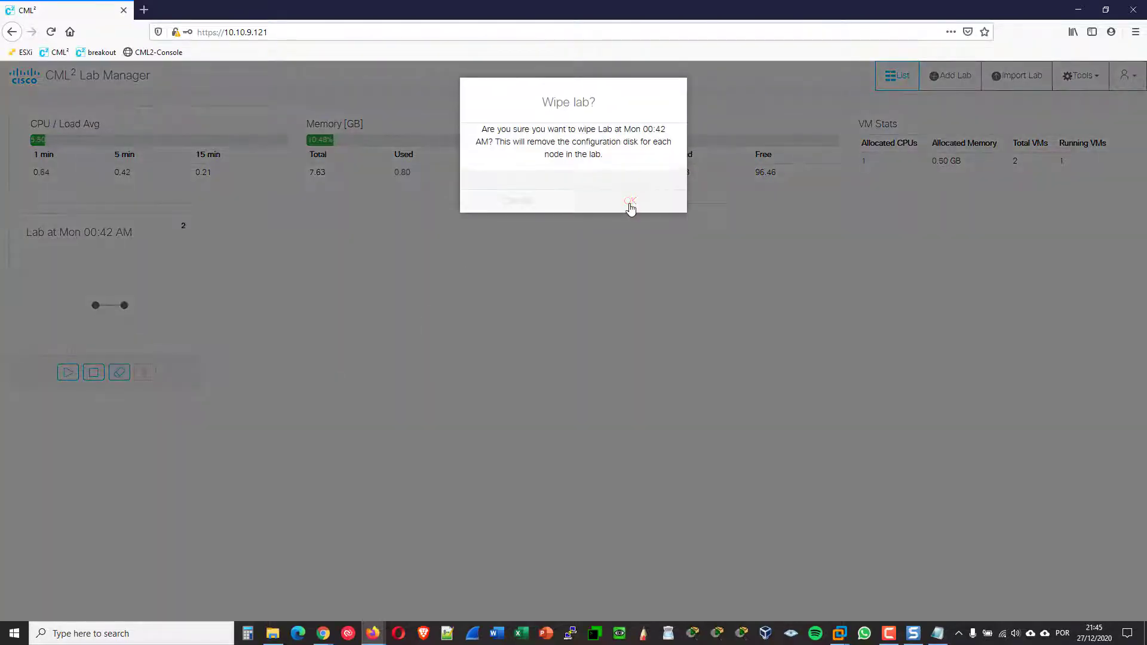
click(630, 205)
click(145, 373)
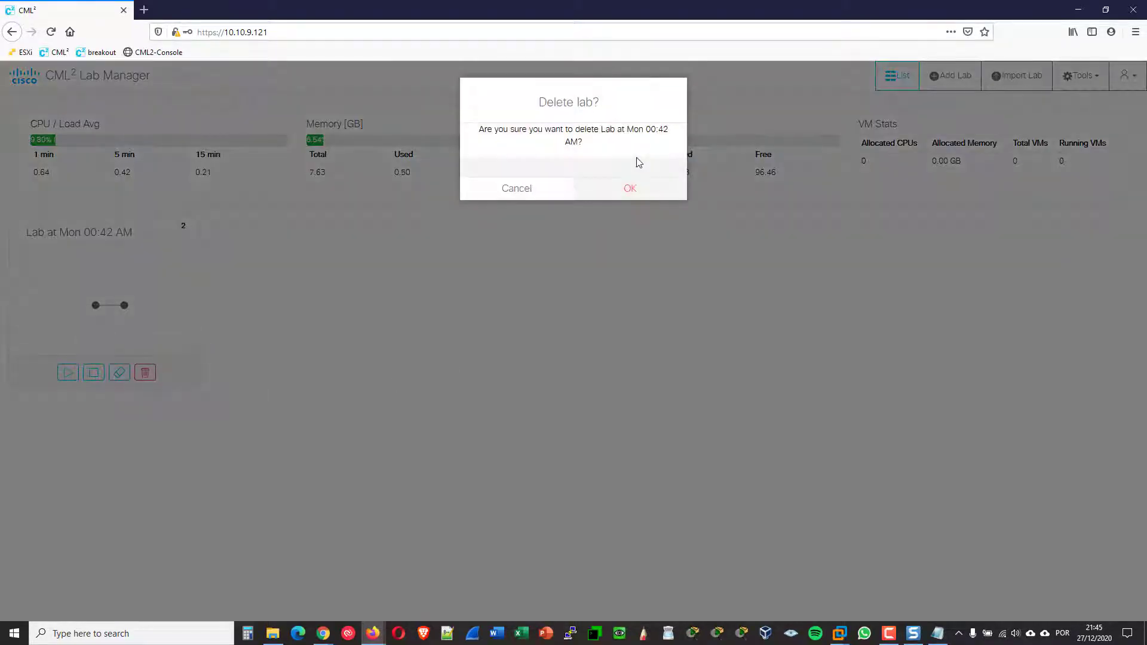
click(631, 190)
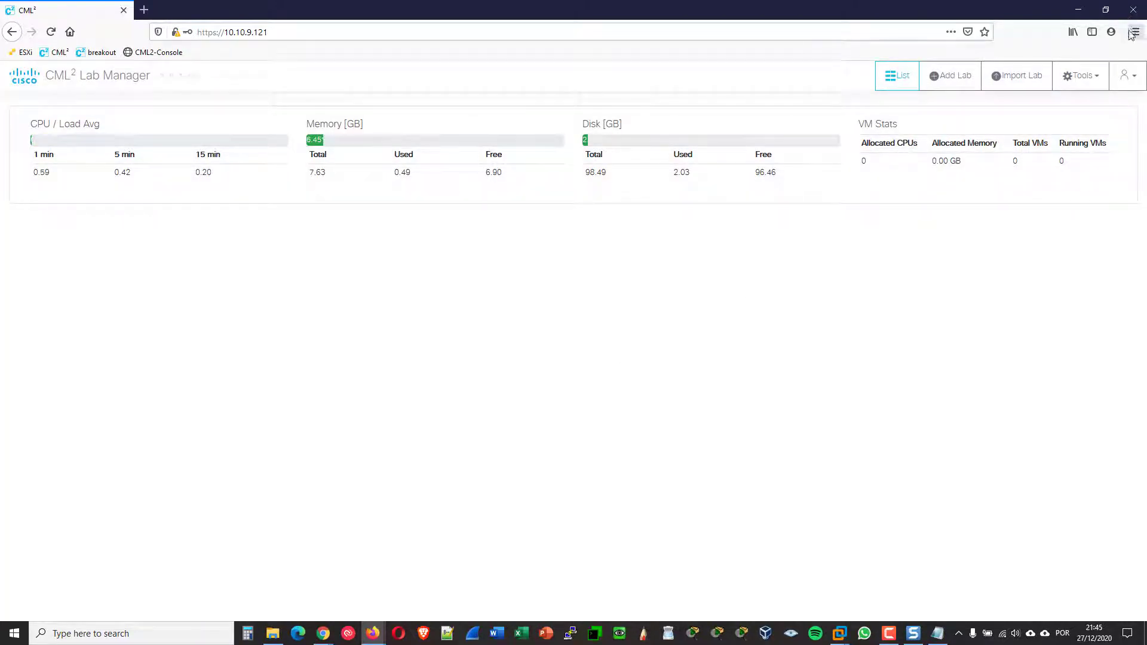
click(1133, 11)
click(769, 298)
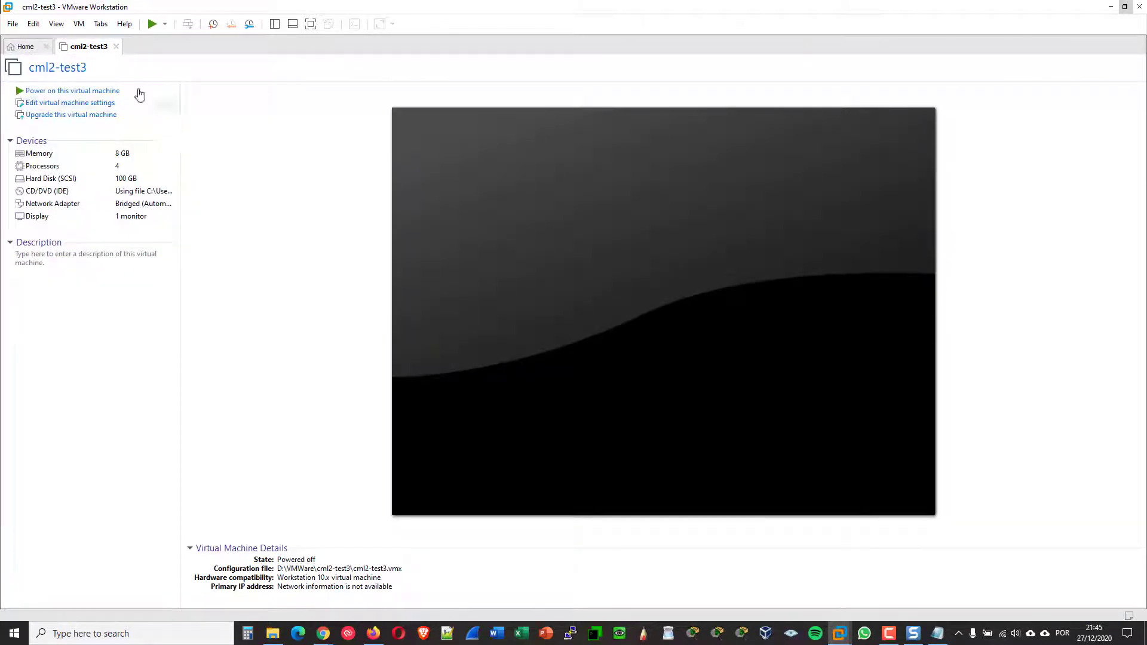
Take a snapshot of the powered-off cml2-test3 VM, naming it 'working'
click(80, 24)
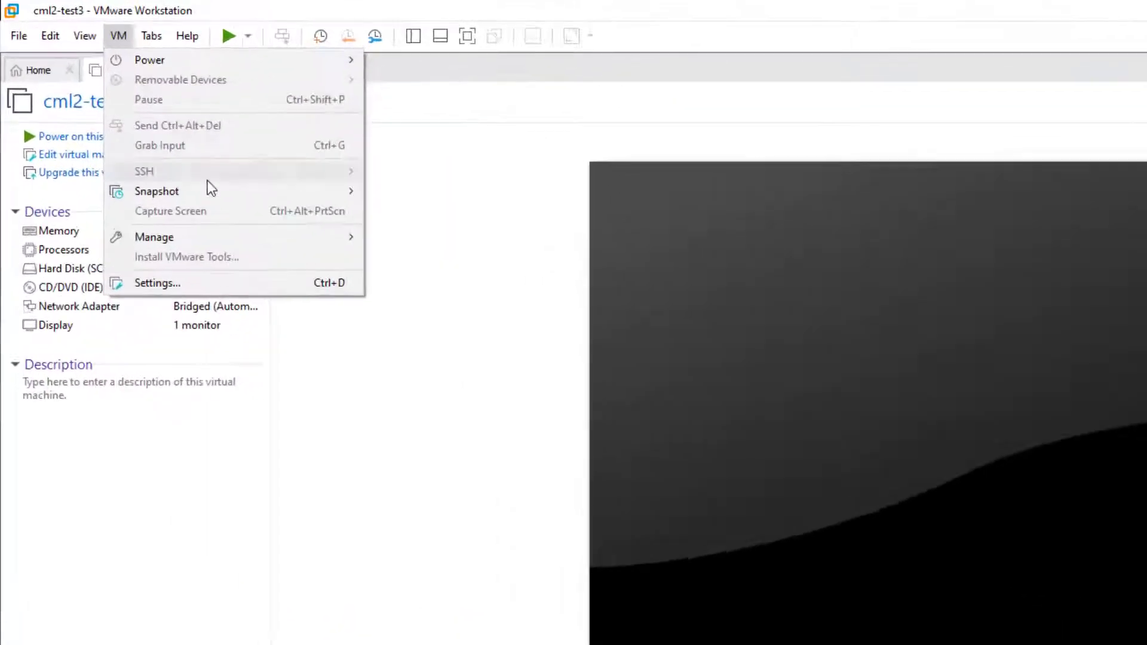
mouse_move(141, 134)
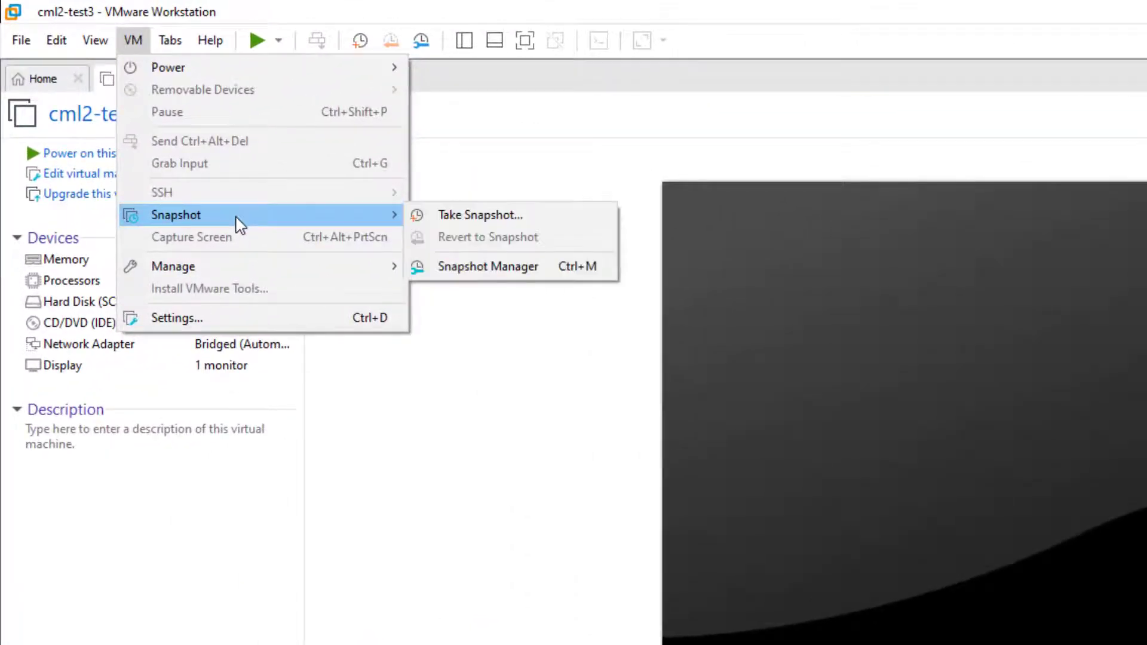
click(499, 223)
text(wor)
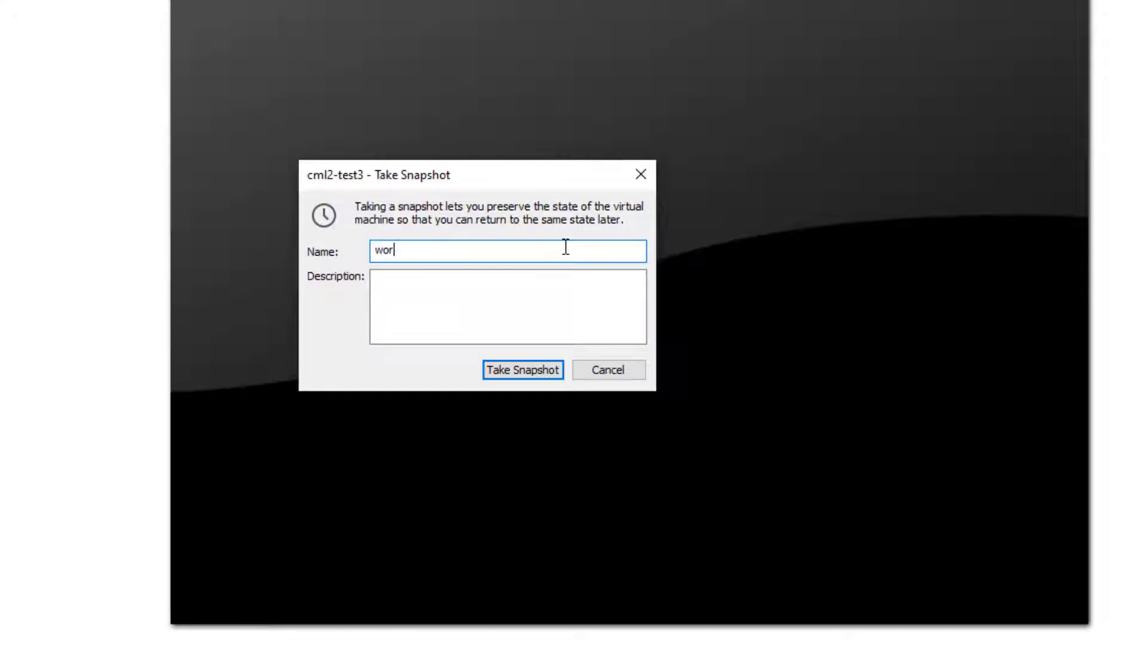
text(king)
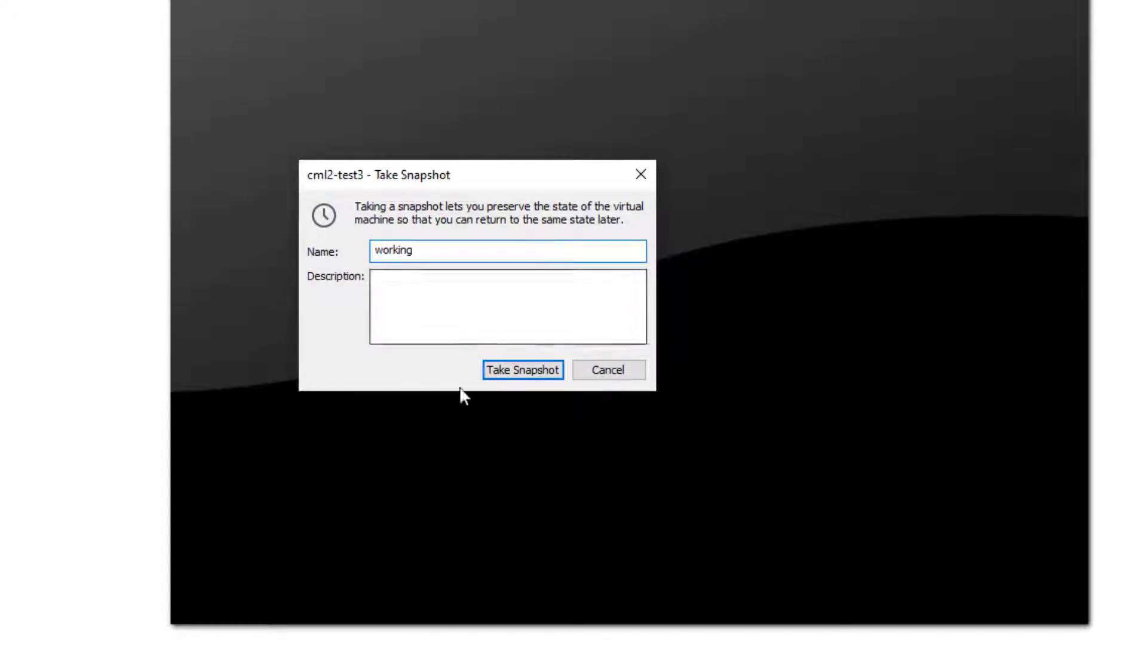
click(526, 371)
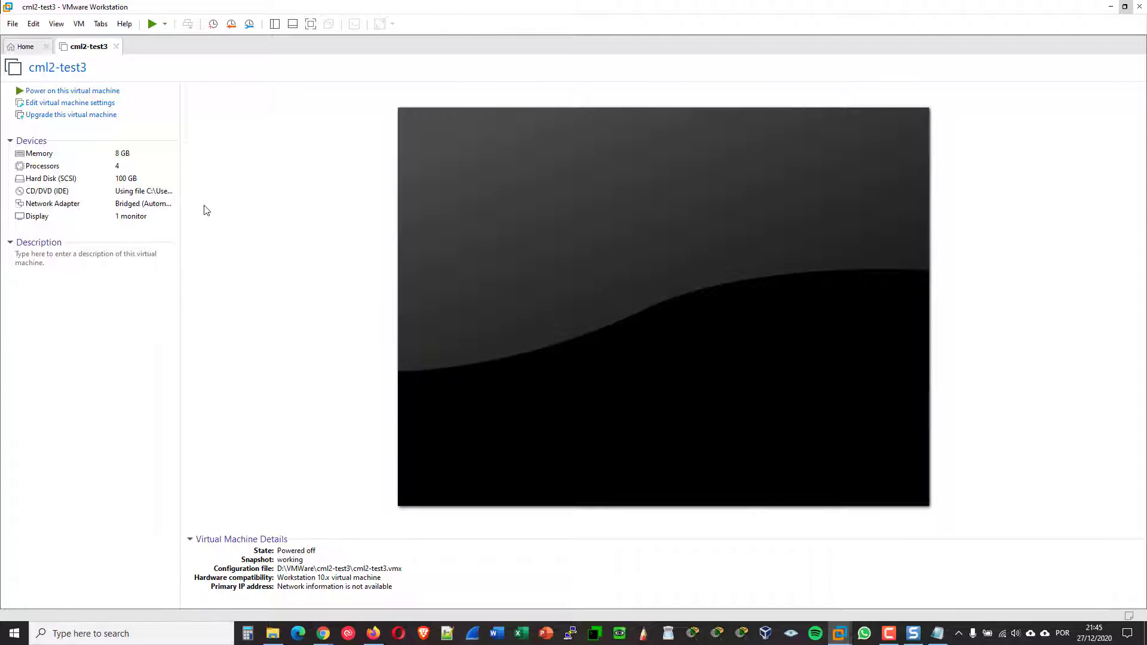
Power on cml2-test3 so it boots to the CML 2.0.1 controller login prompt
click(103, 93)
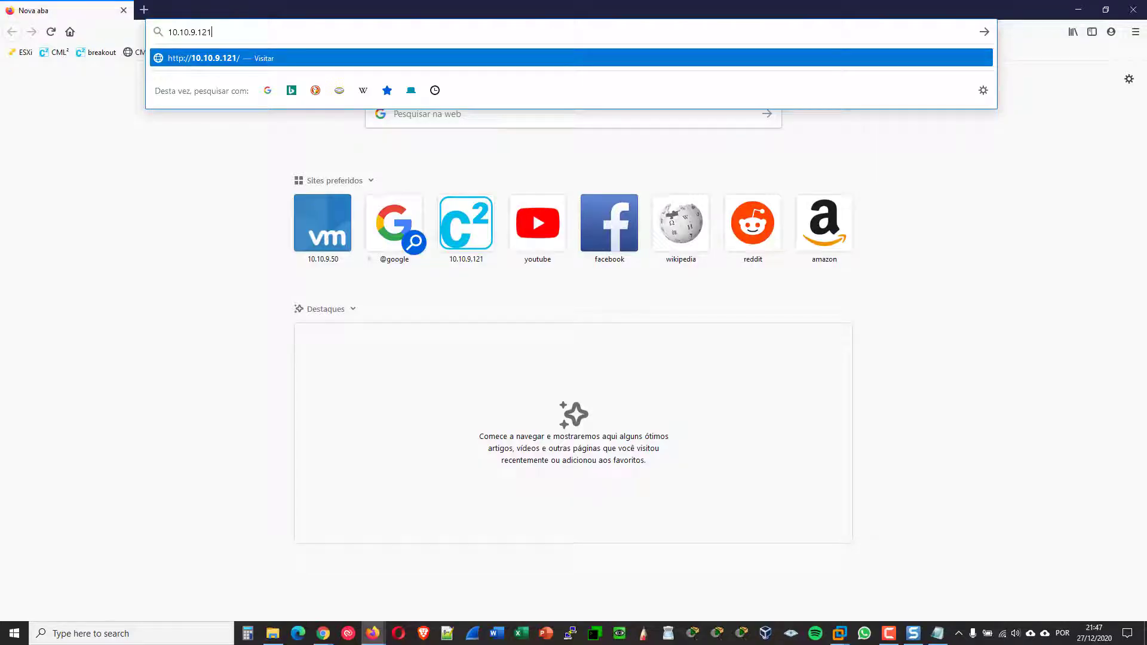
key(Return)
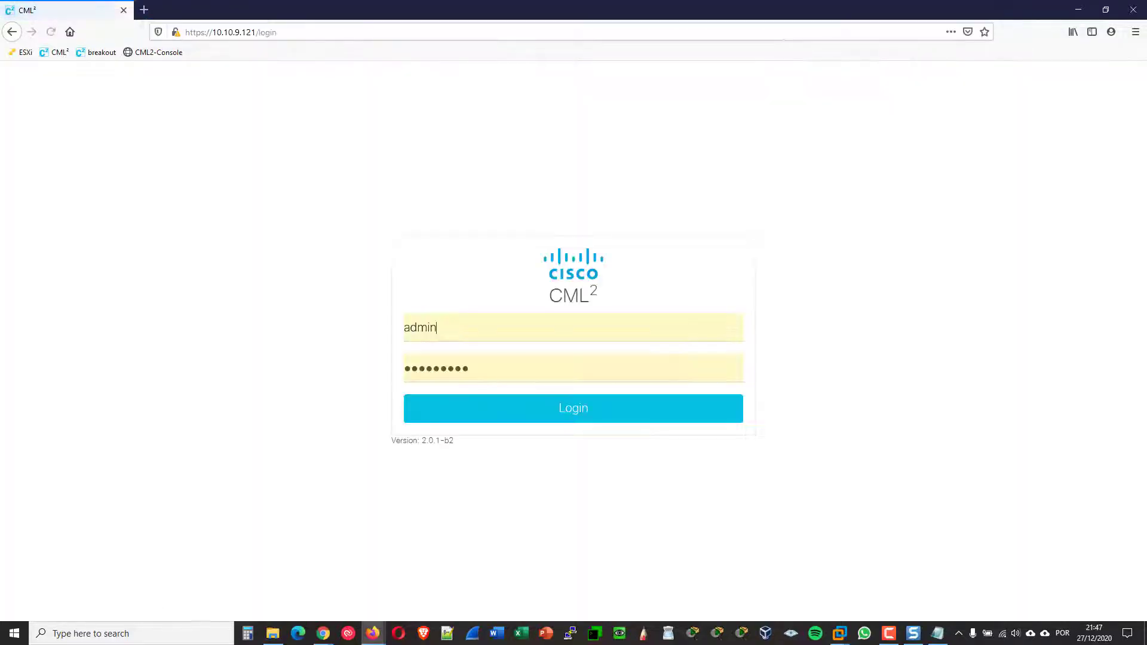
drag(471, 368, 248, 338)
text(•••)
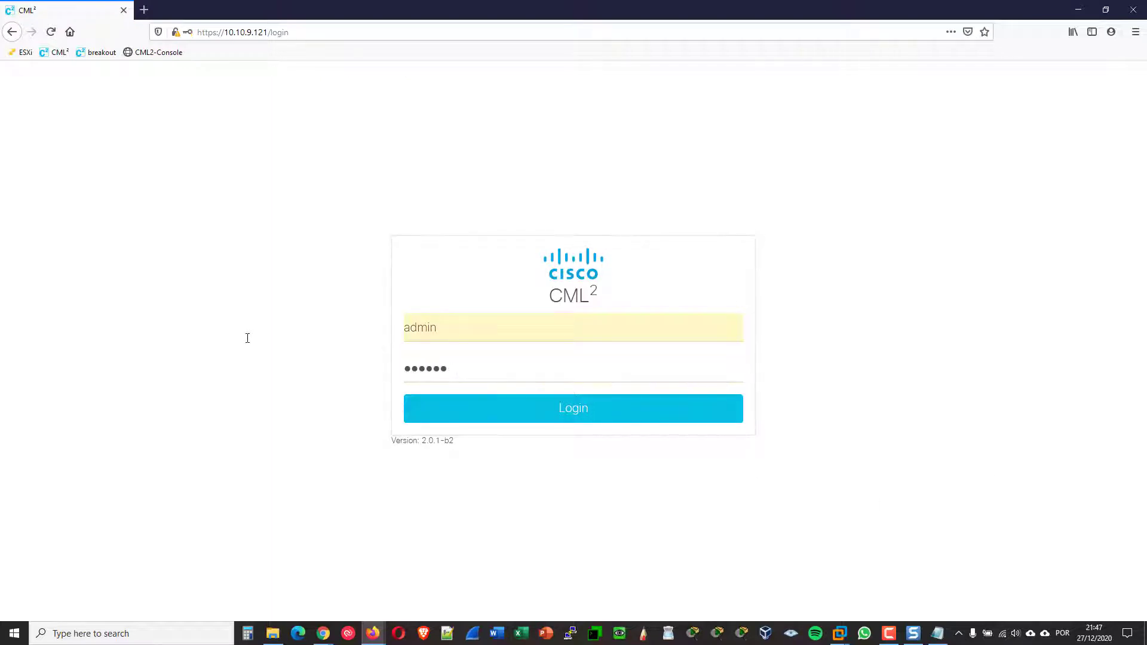
text(•••••)
key(Return)
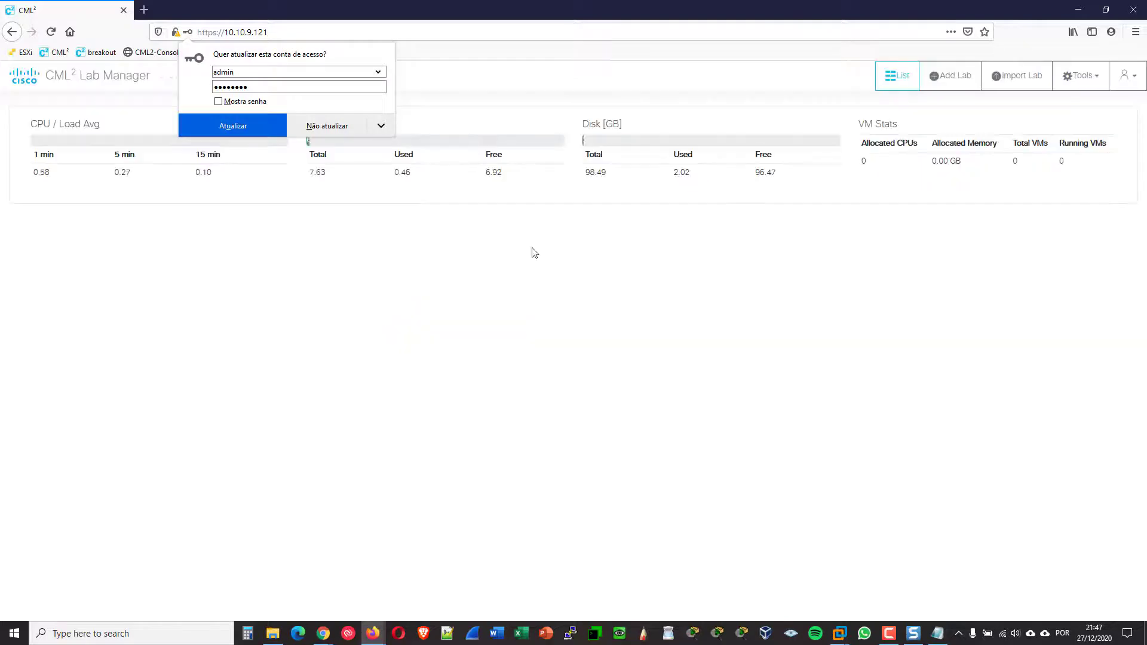
click(776, 261)
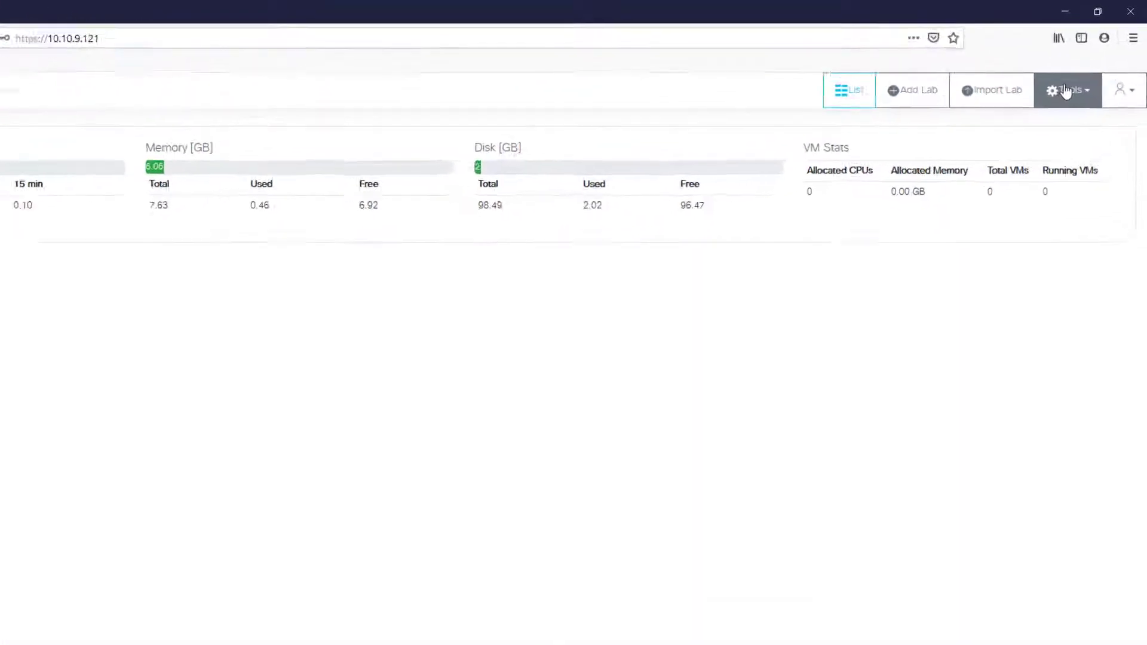
Deregister the controller under Tools > Licensing > Actions > Deregister and confirm
click(1070, 82)
click(920, 328)
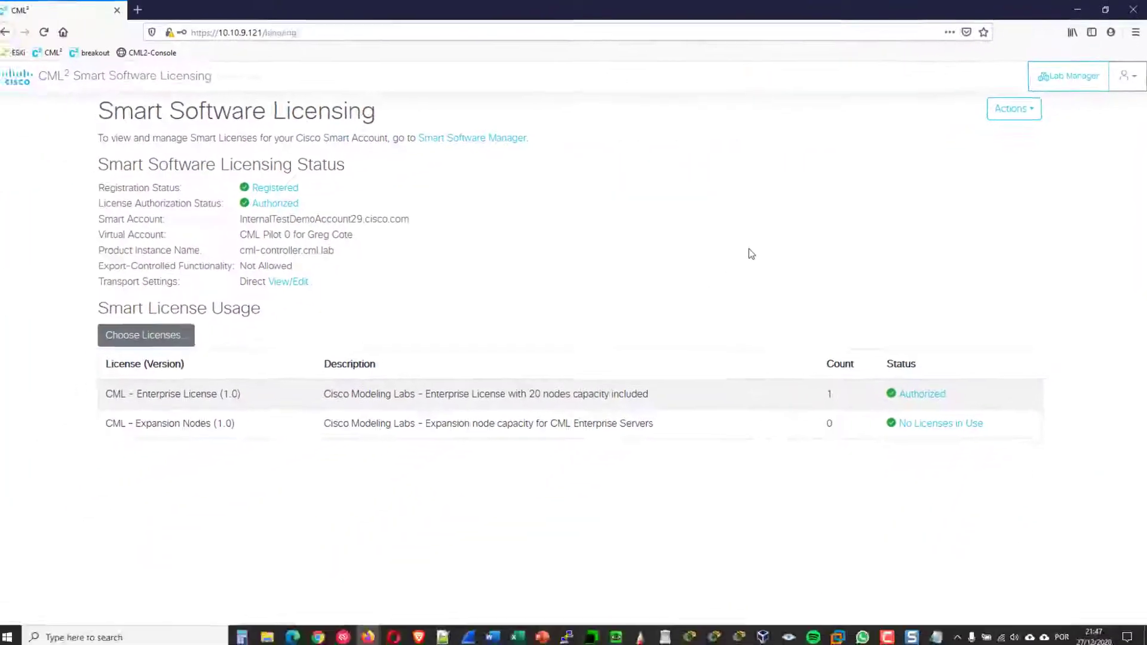
click(1014, 114)
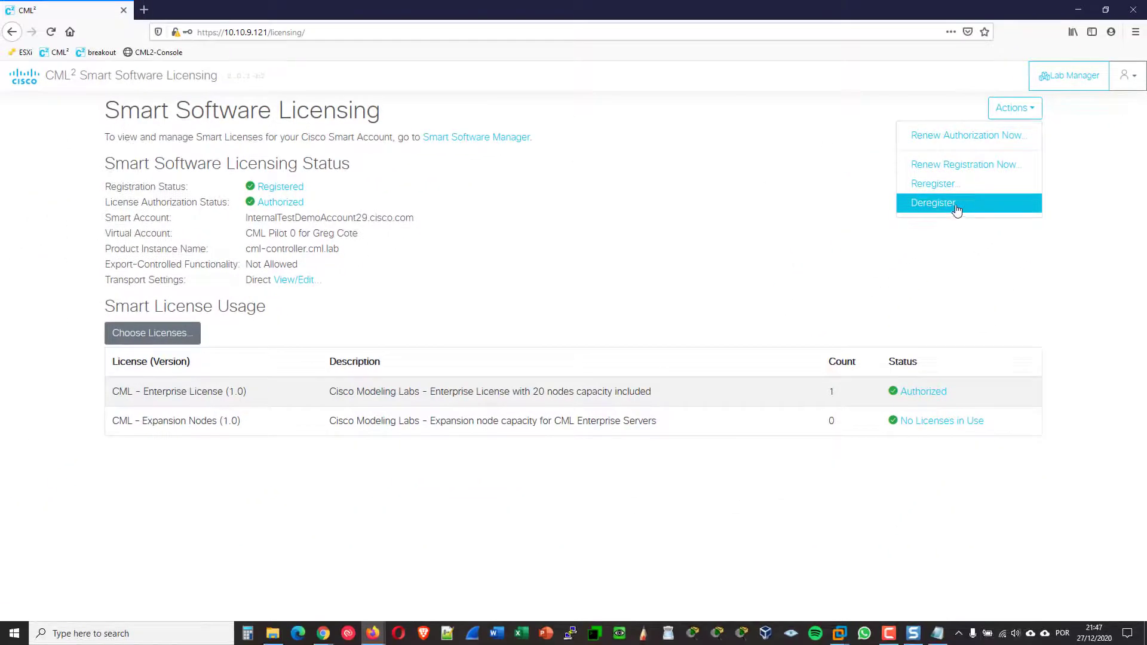
click(955, 206)
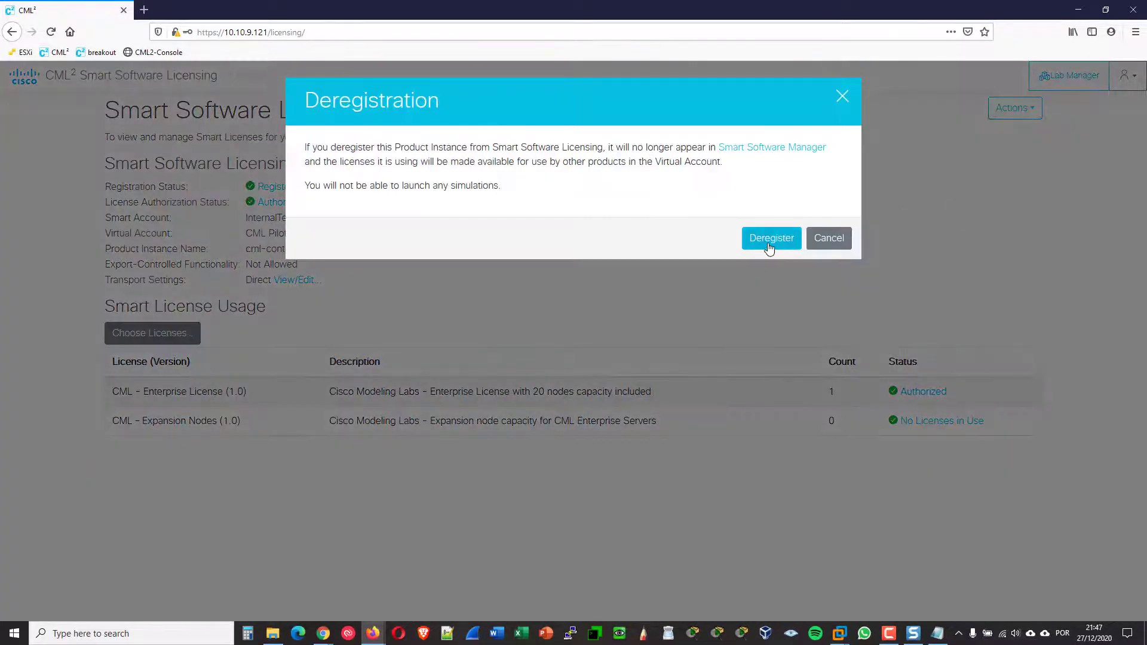
click(770, 239)
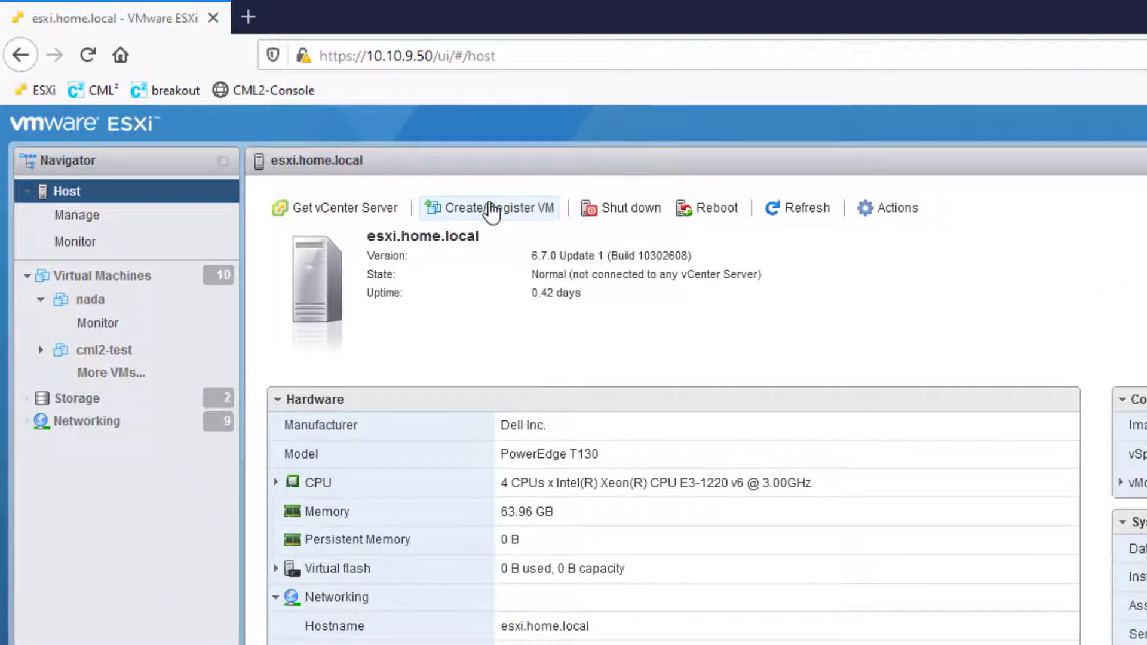
Start a new VM from an OVF/OVA file, name it, and select the cml2_controller OVA
click(494, 216)
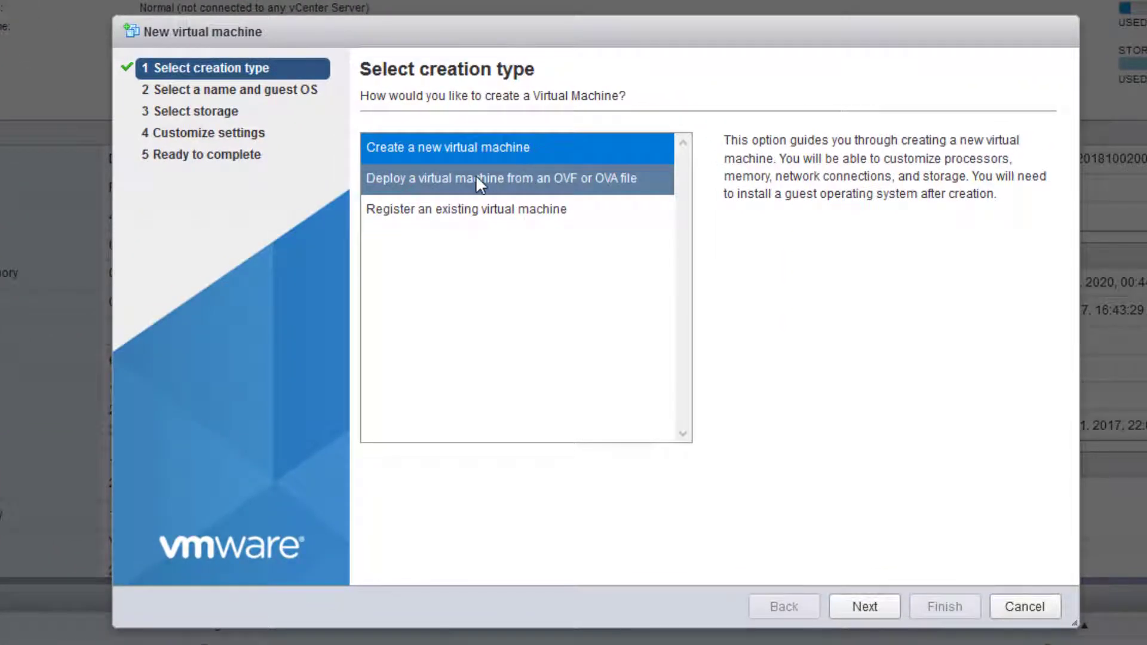
click(475, 177)
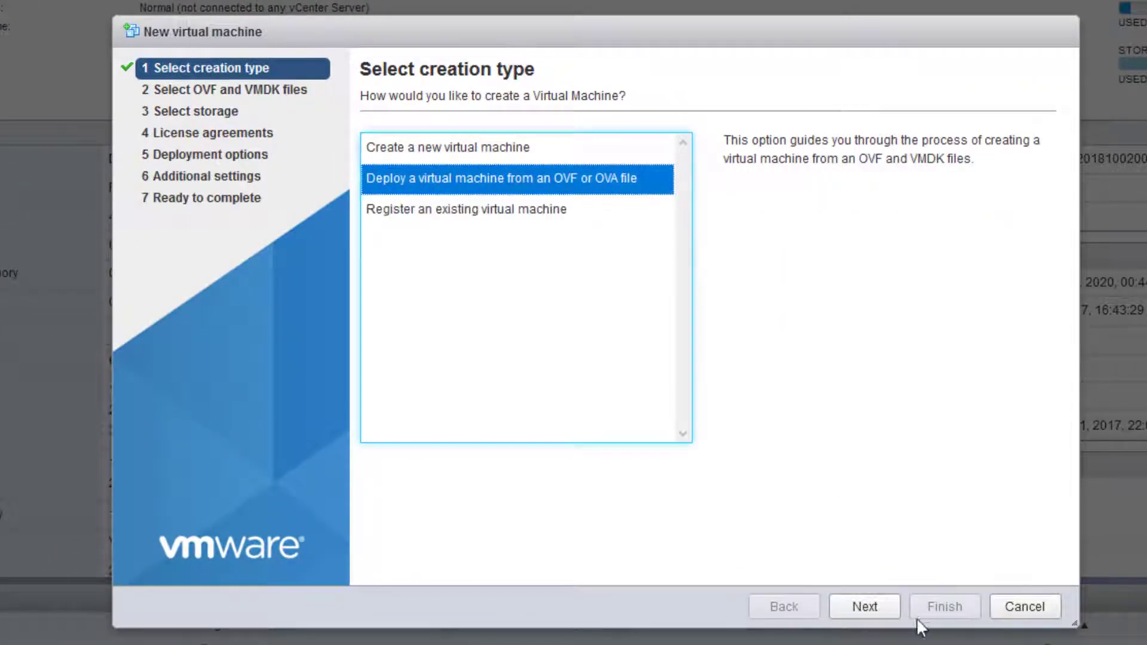
click(864, 606)
click(429, 162)
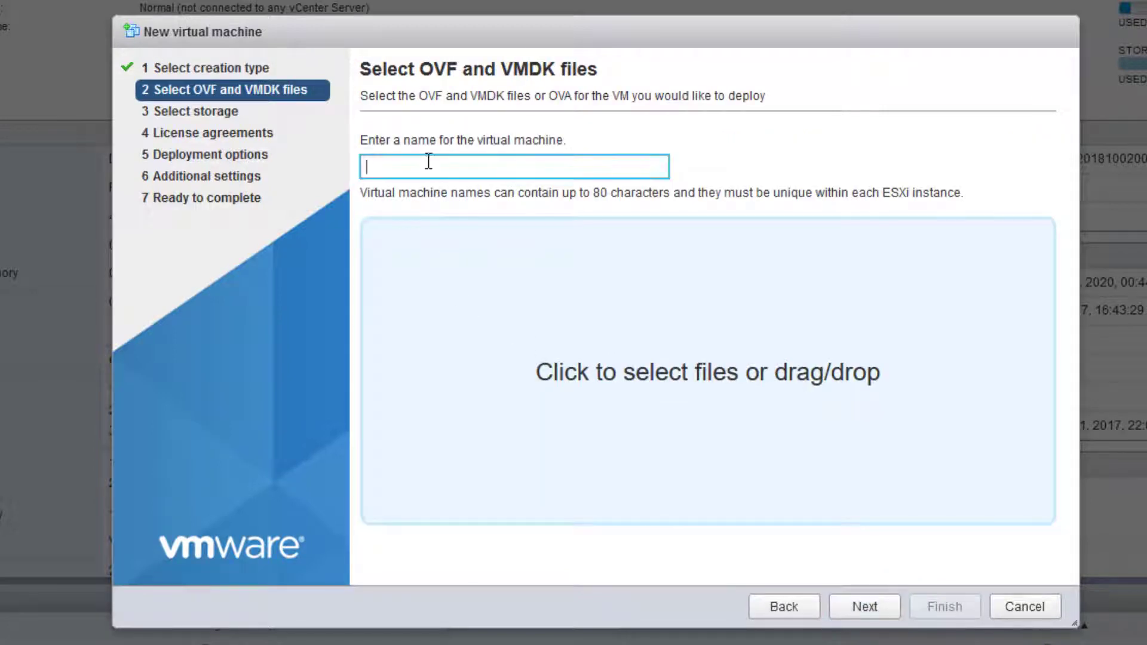
text(cml)
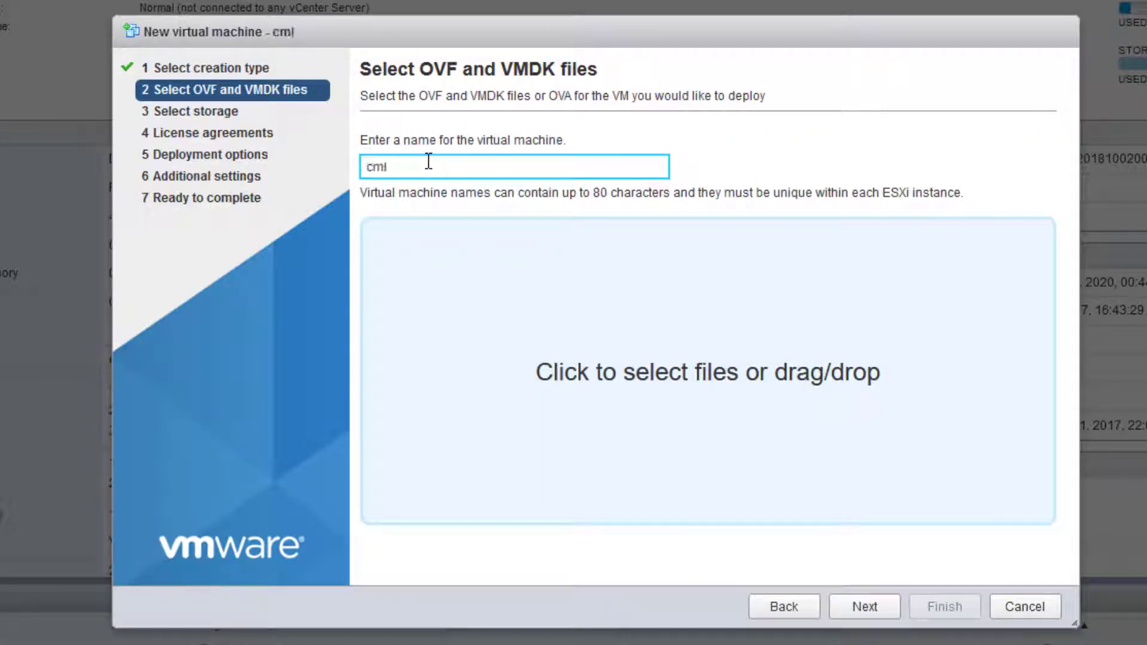
text(-tes)
text(t1)
click(685, 367)
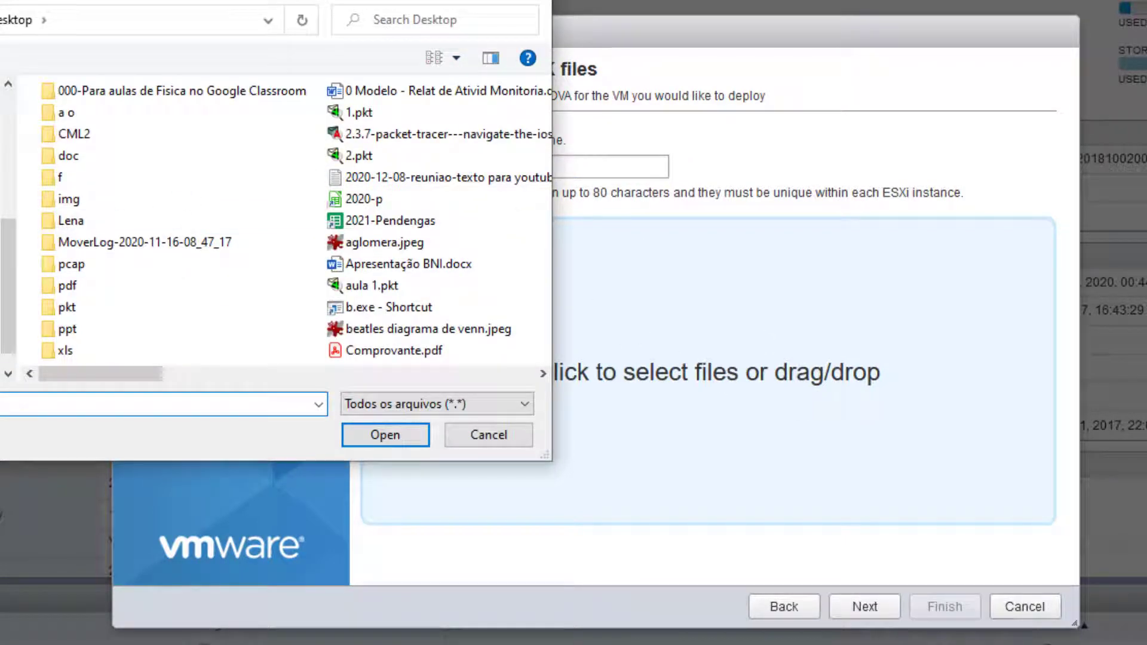
click(1, 239)
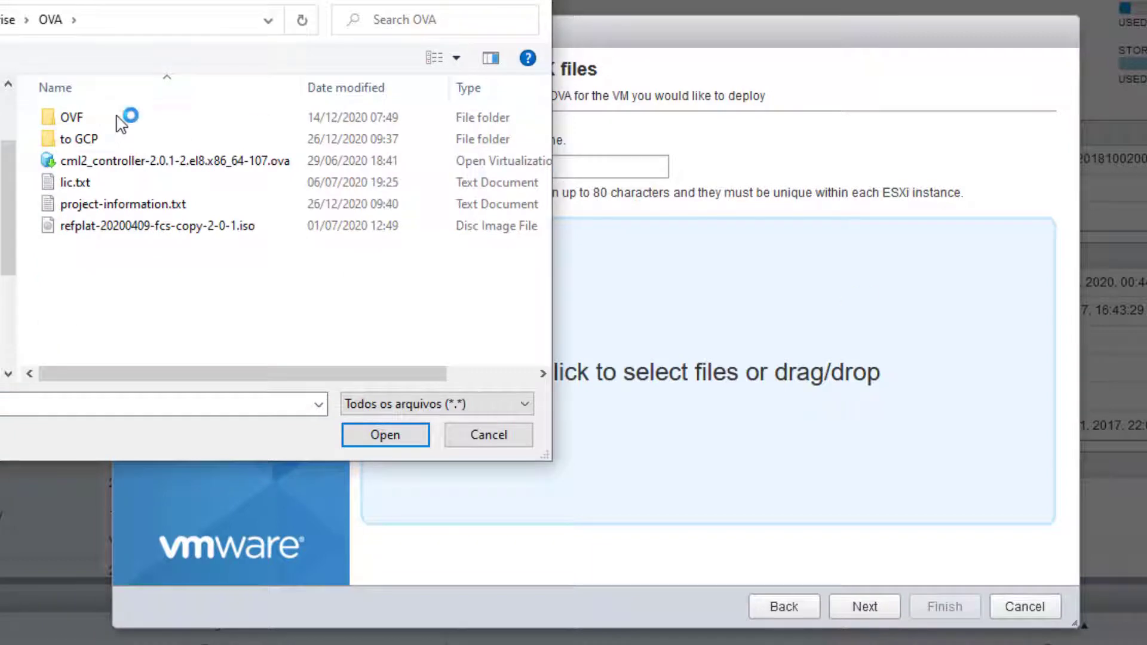
click(203, 161)
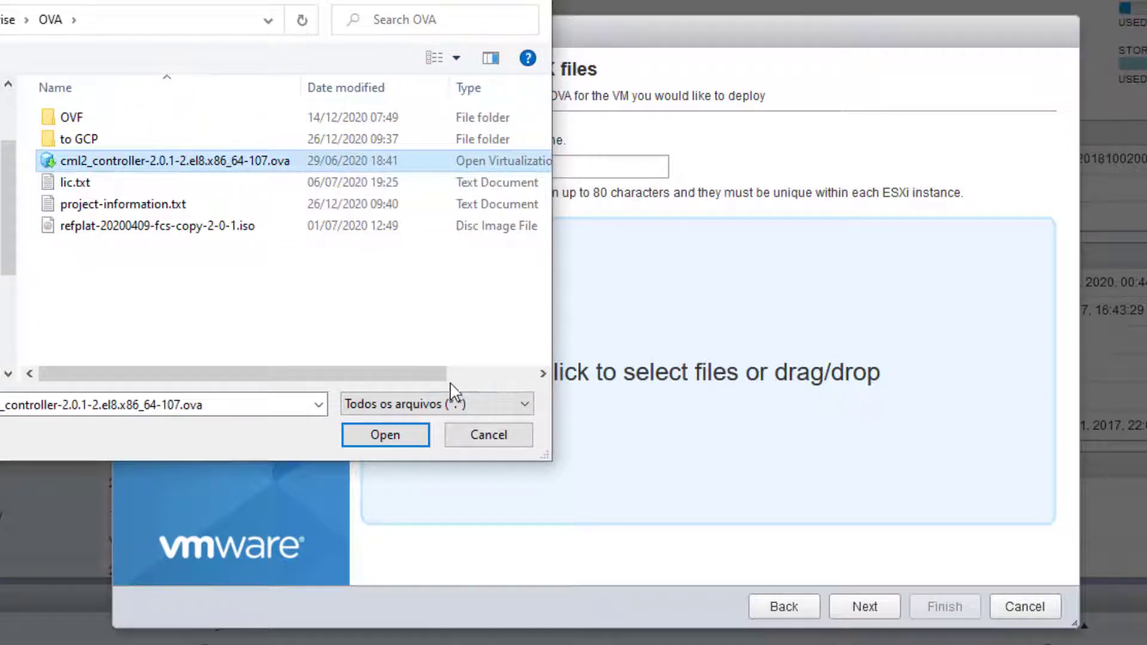
click(385, 436)
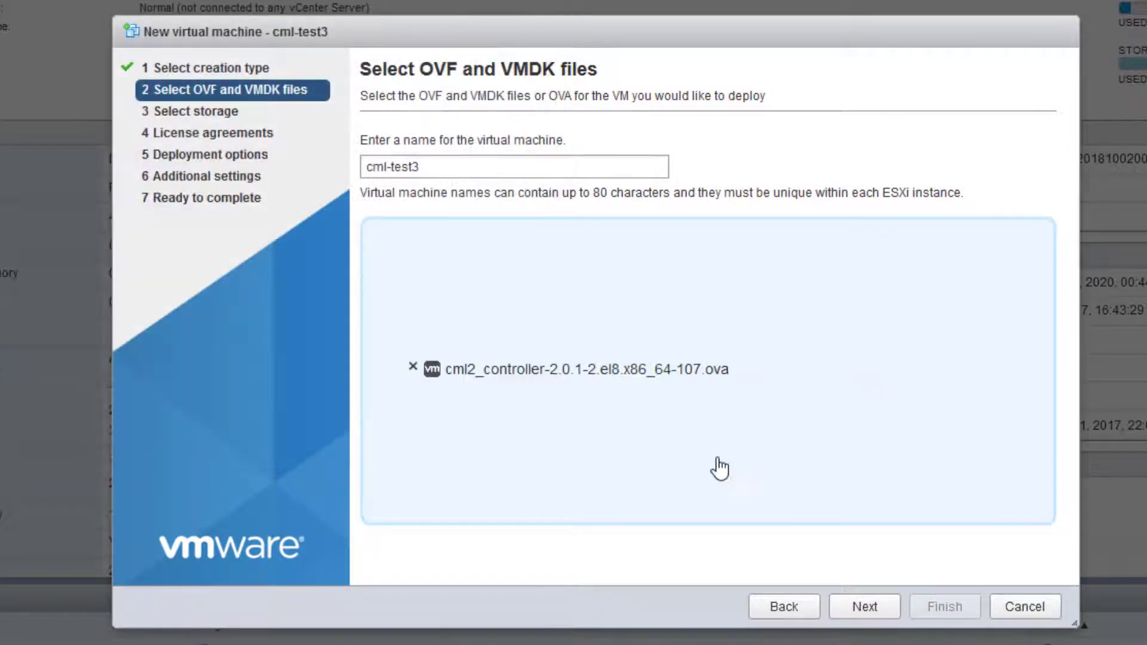
Place the VM on the SSD datastore, disable automatic power-on, and finish the deployment
click(865, 605)
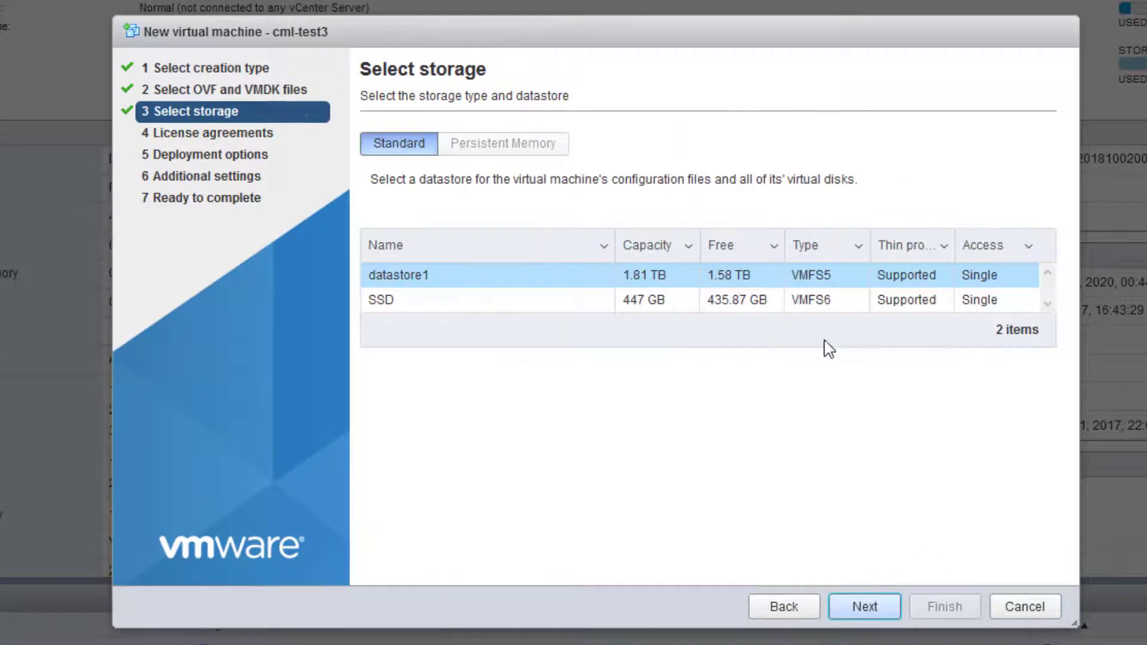
click(378, 305)
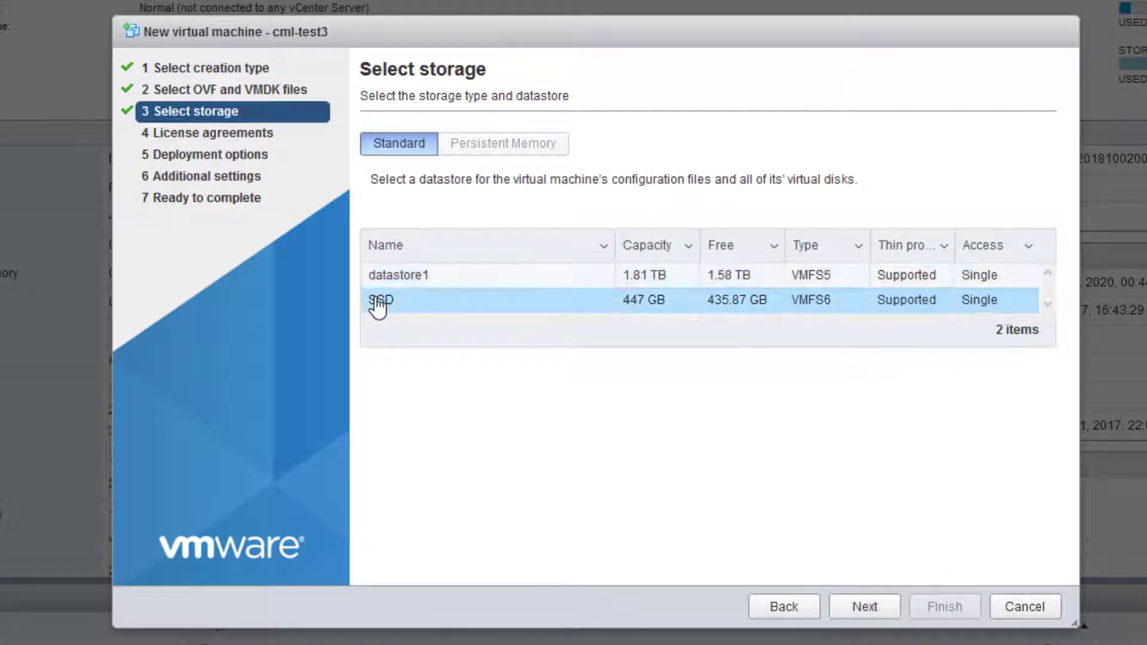
click(862, 610)
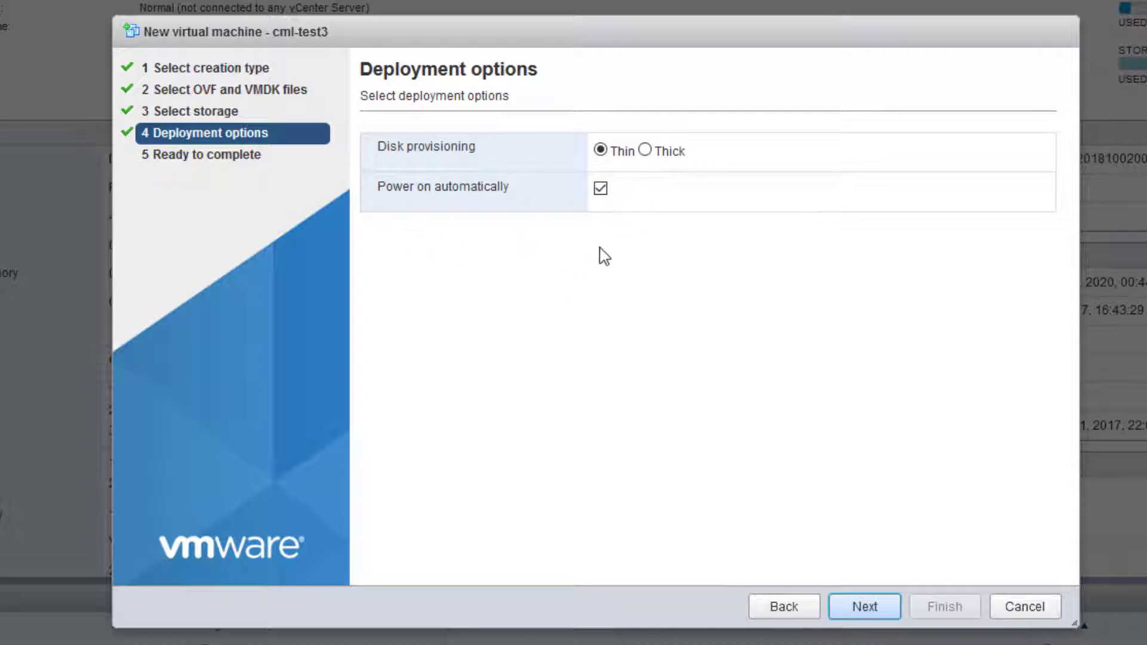
click(601, 190)
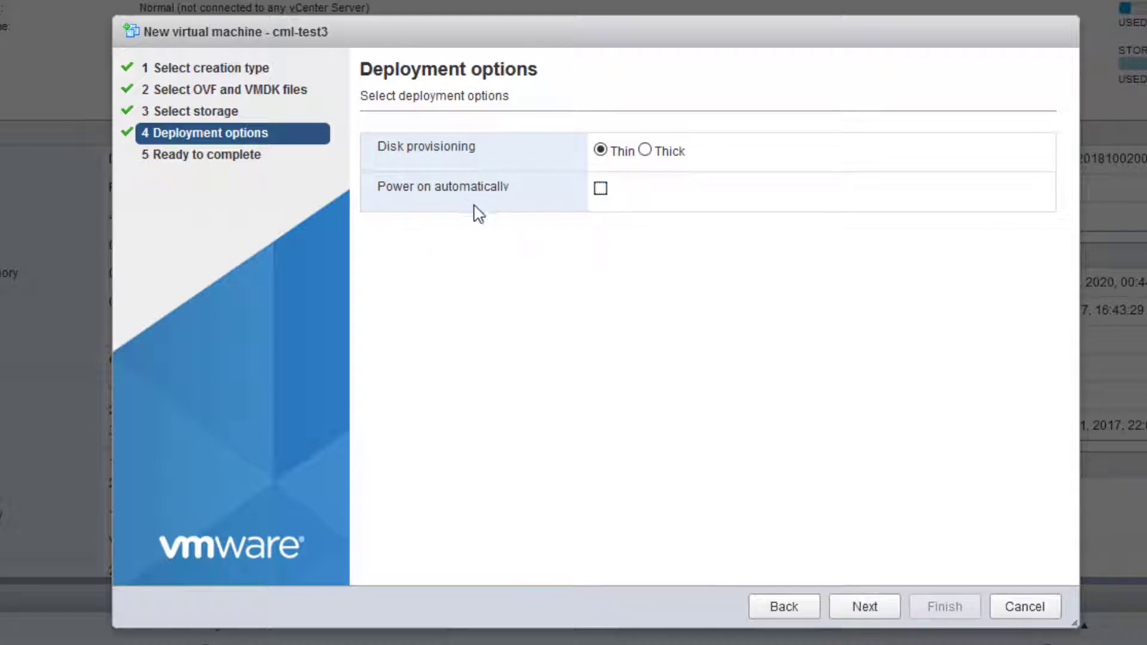
click(868, 608)
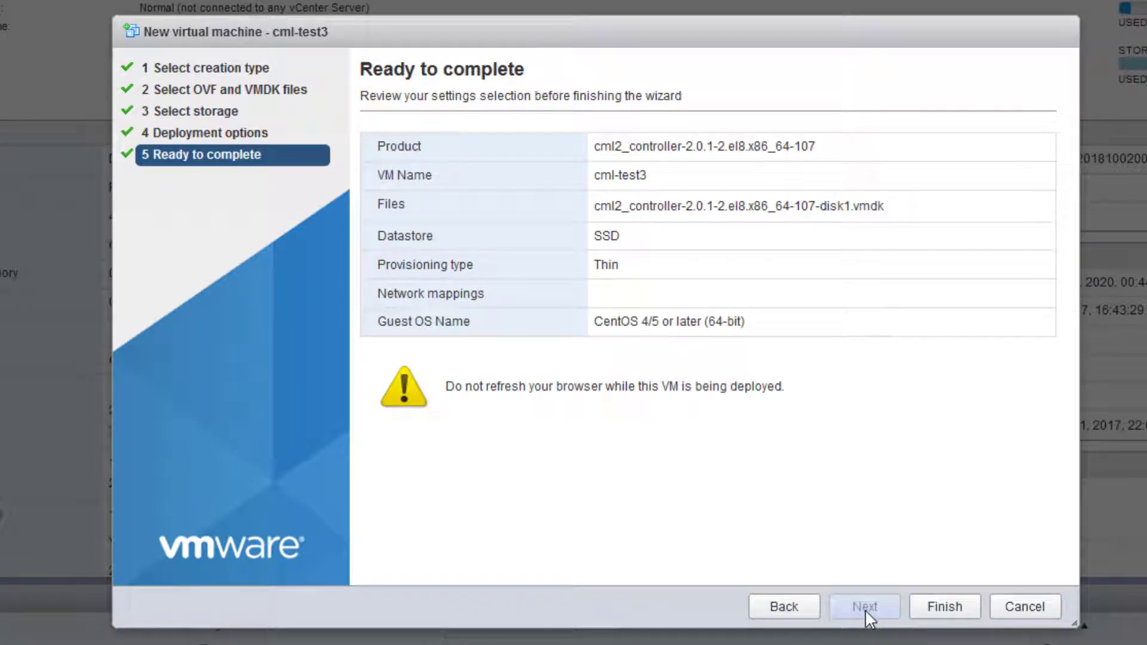
click(952, 607)
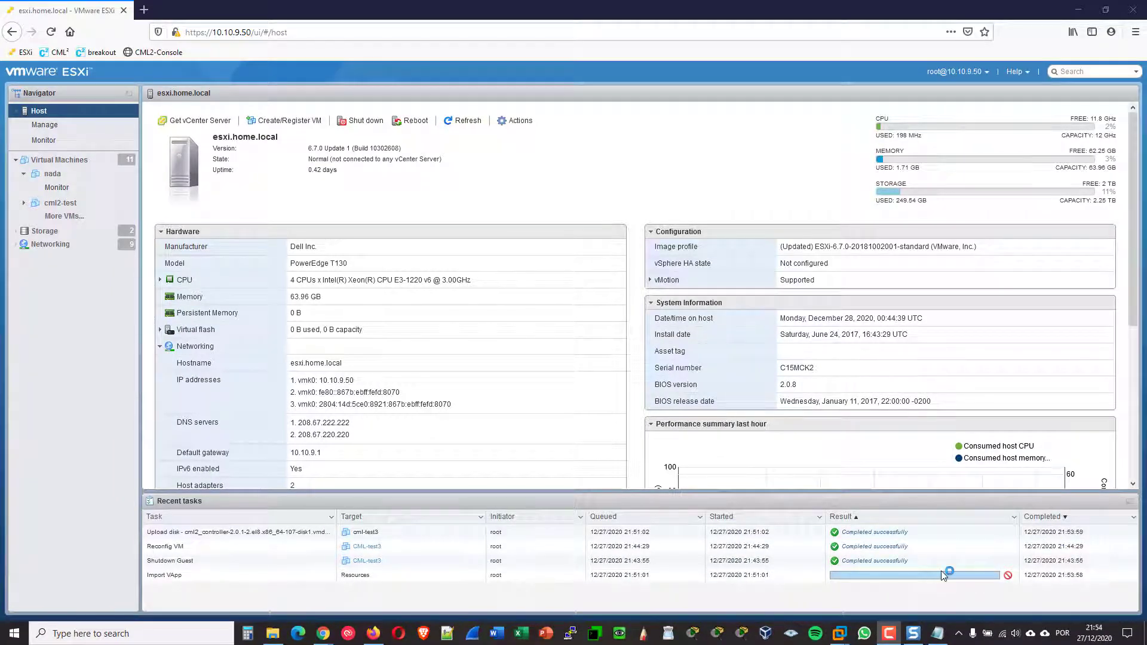
Select cml-test3 in the Virtual Machines list and open its details page
click(68, 167)
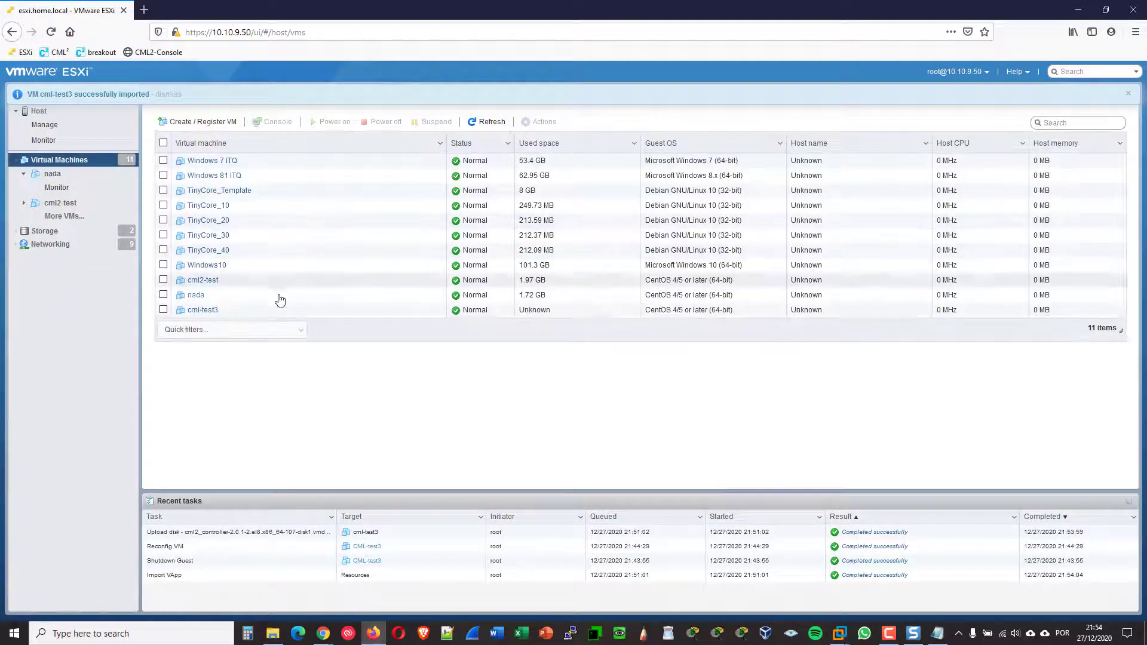
click(163, 310)
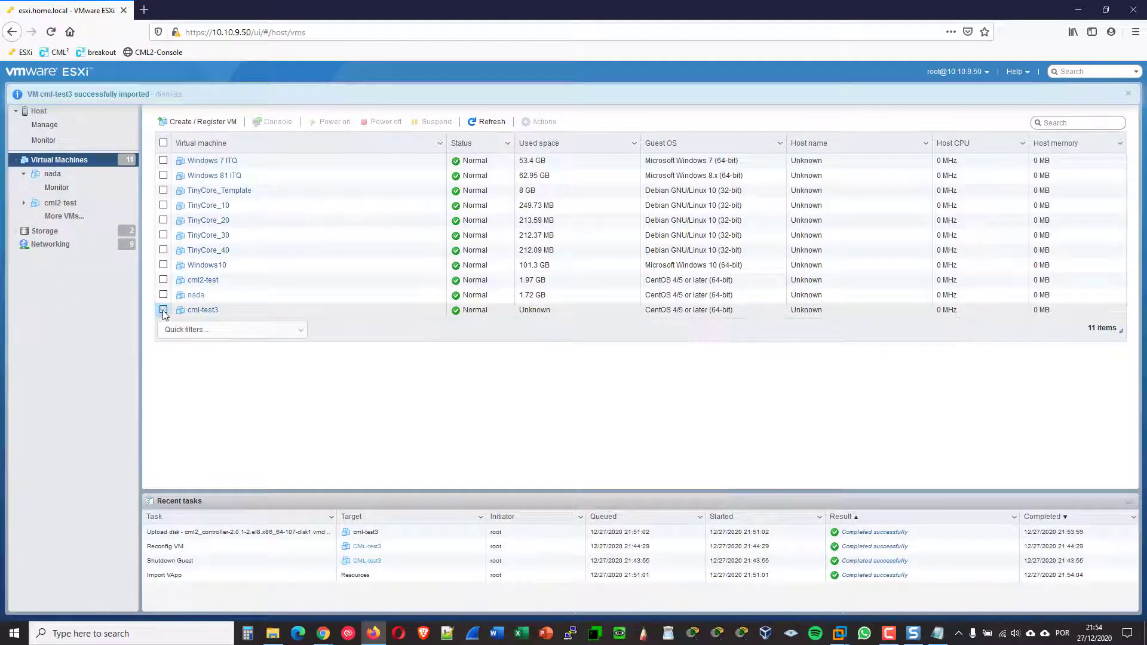
click(204, 311)
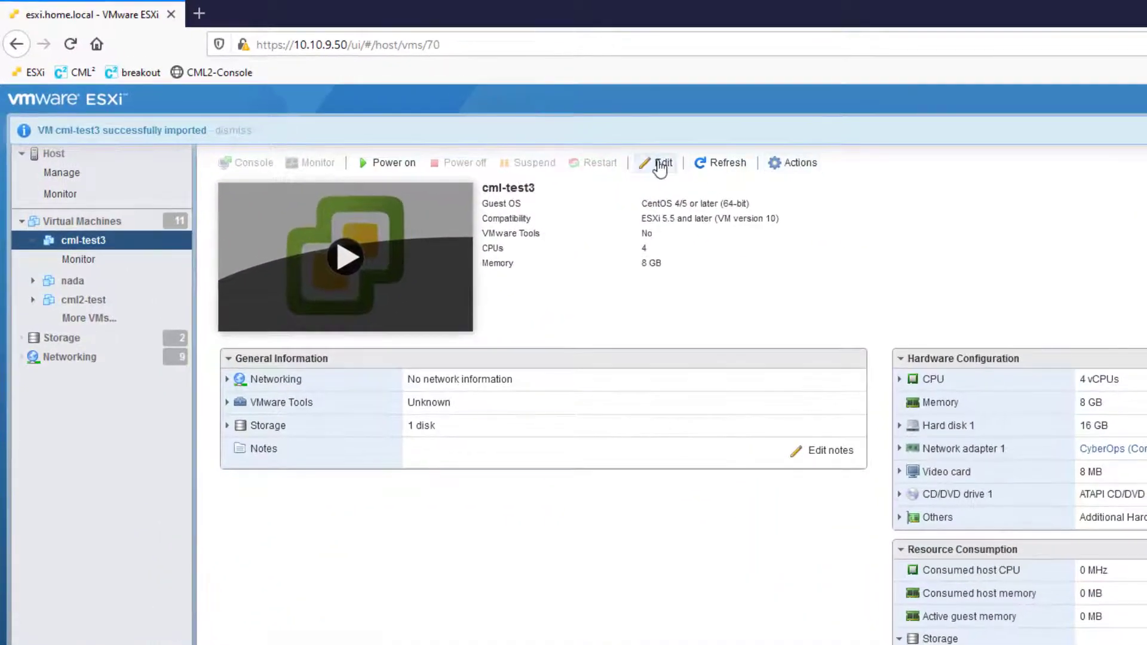
Edit cml-test3's settings and enlarge Hard disk 1 from 16 GB to 100 GB
click(660, 165)
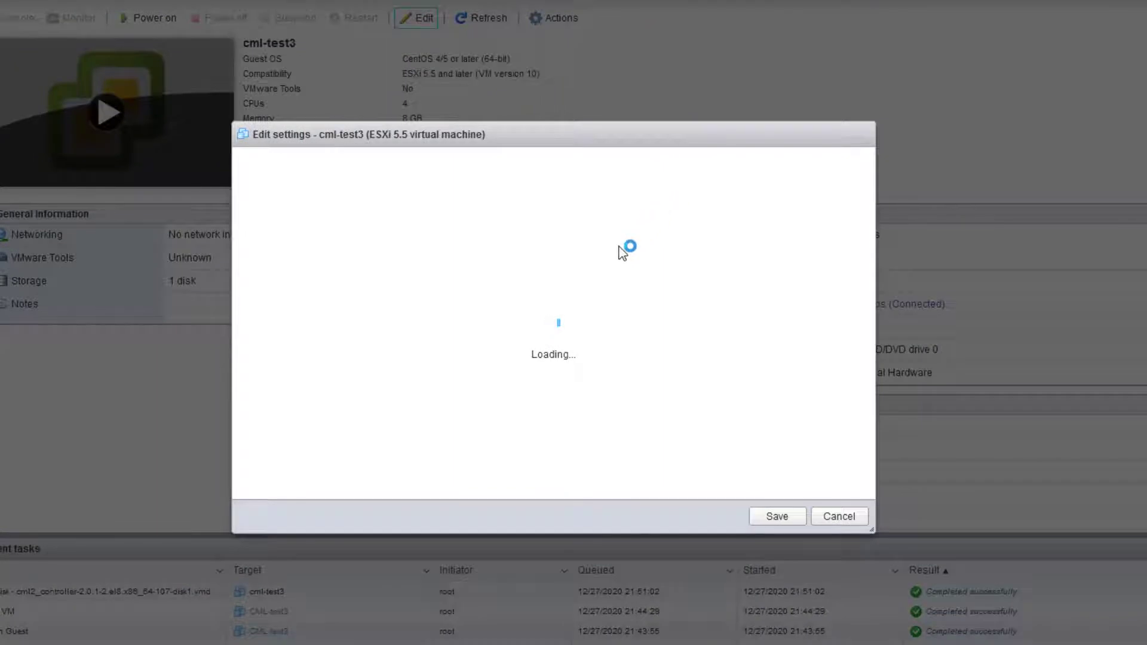
click(454, 291)
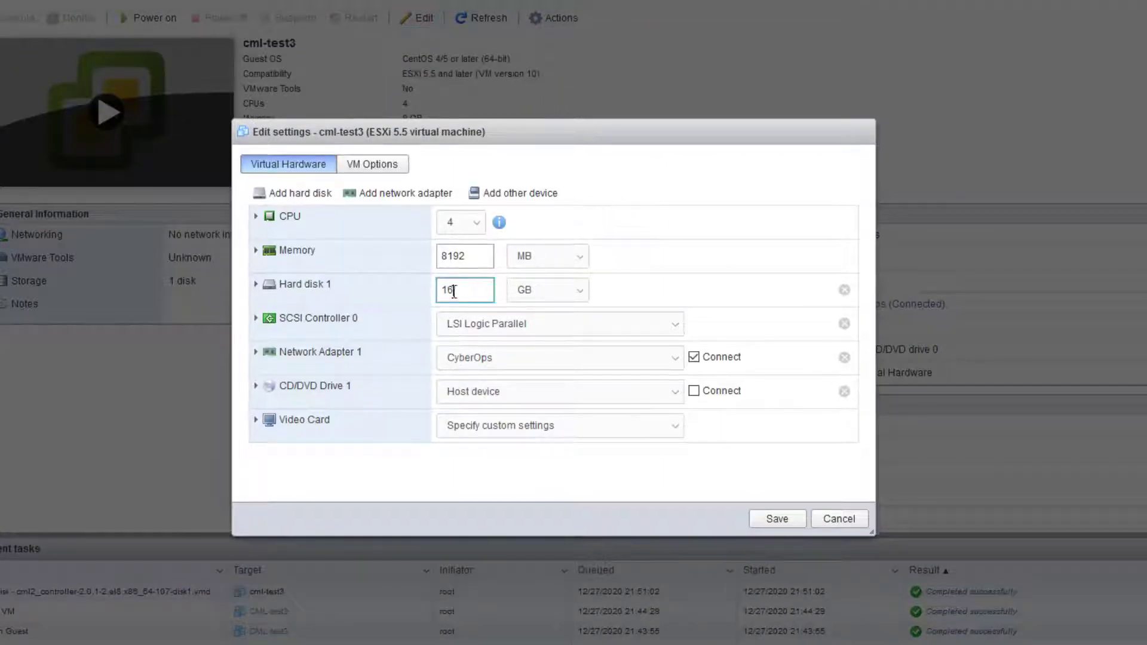
drag(454, 291, 355, 291)
text(1)
Attach the refplat ISO from SSD > ISO to CD/DVD Drive 1, connected, and save
click(257, 388)
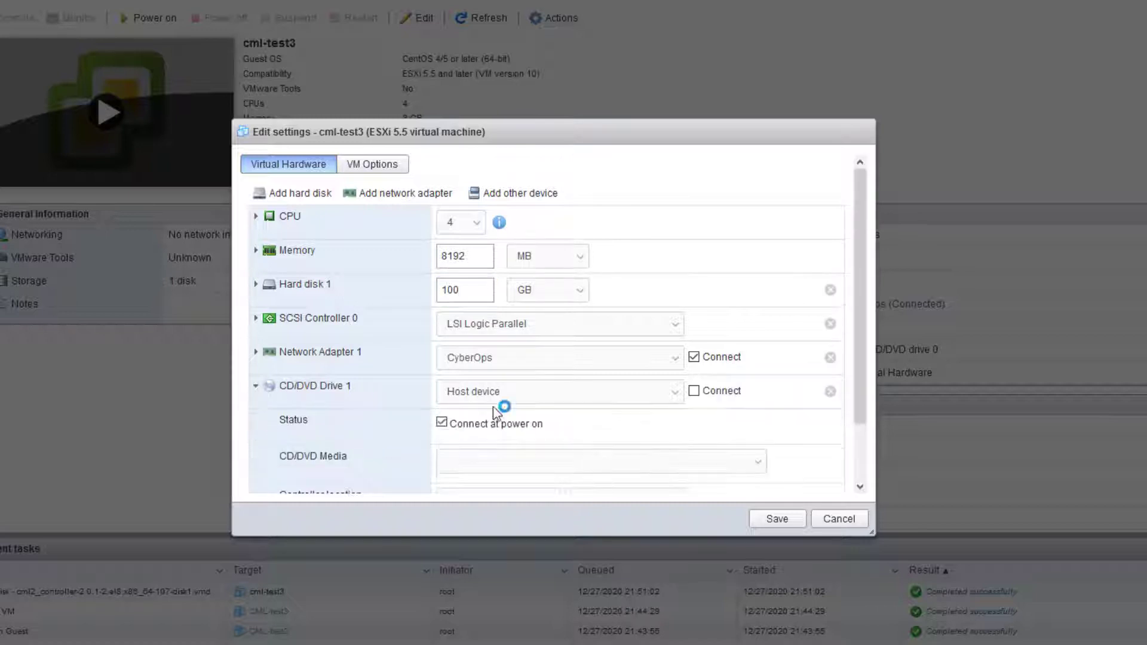
click(616, 394)
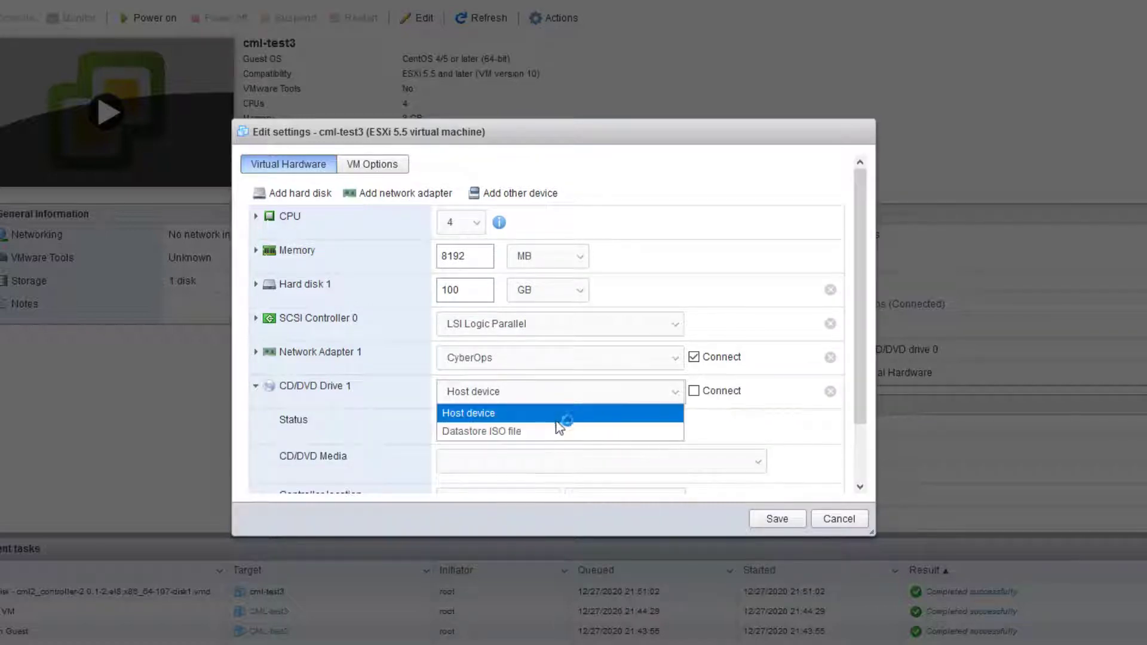
click(545, 438)
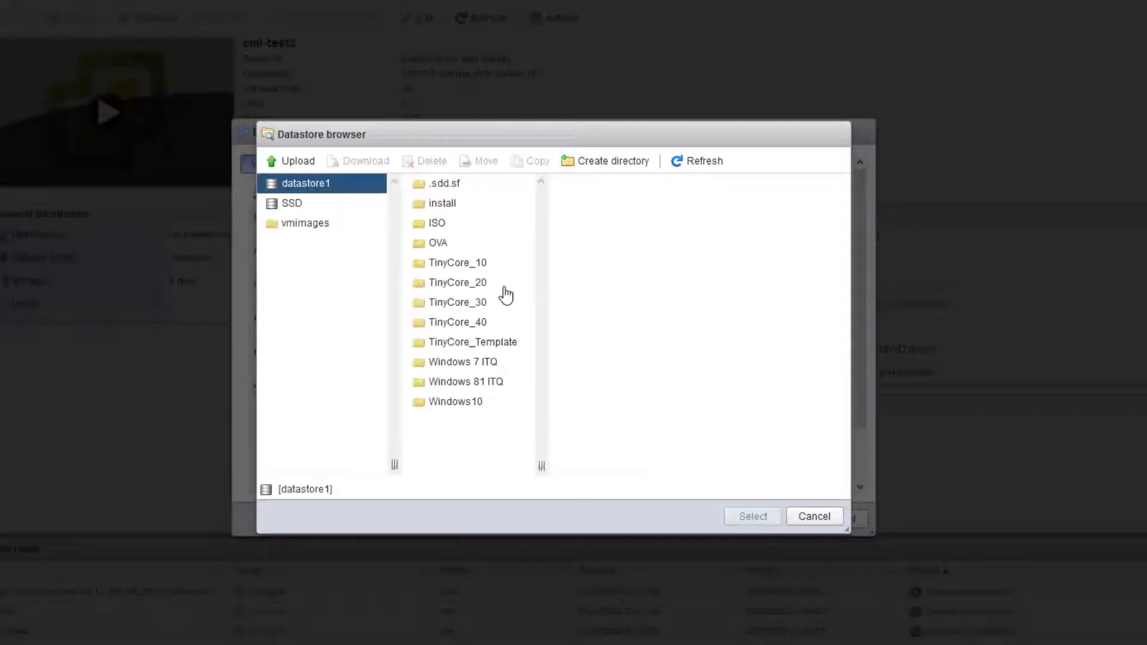
click(293, 204)
click(440, 266)
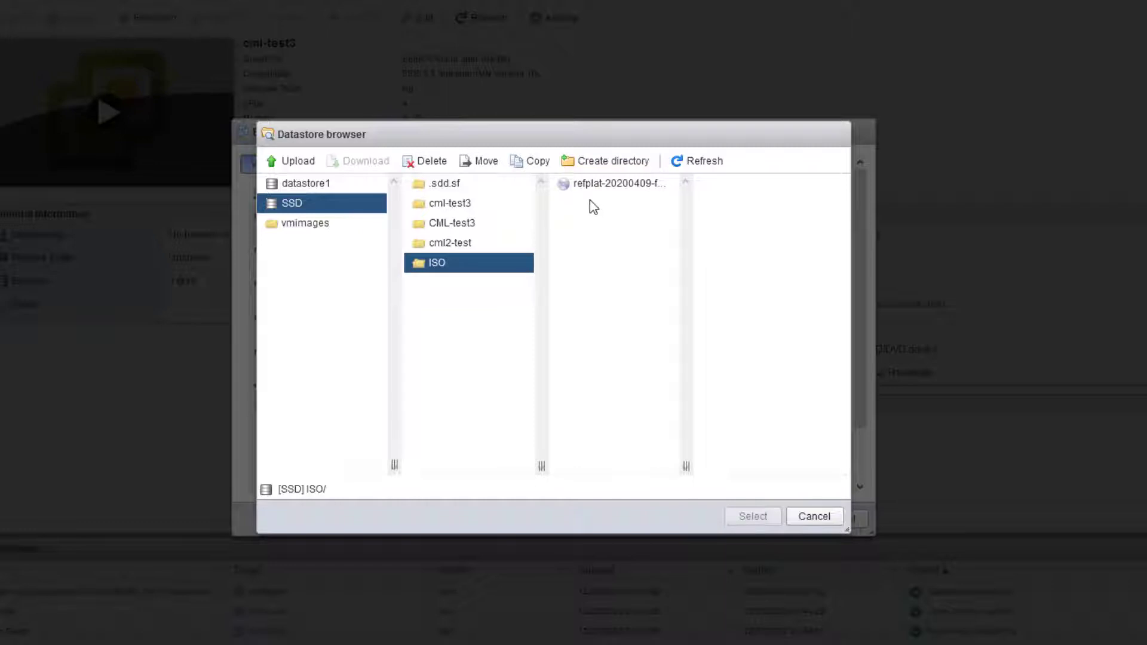
click(298, 161)
click(596, 190)
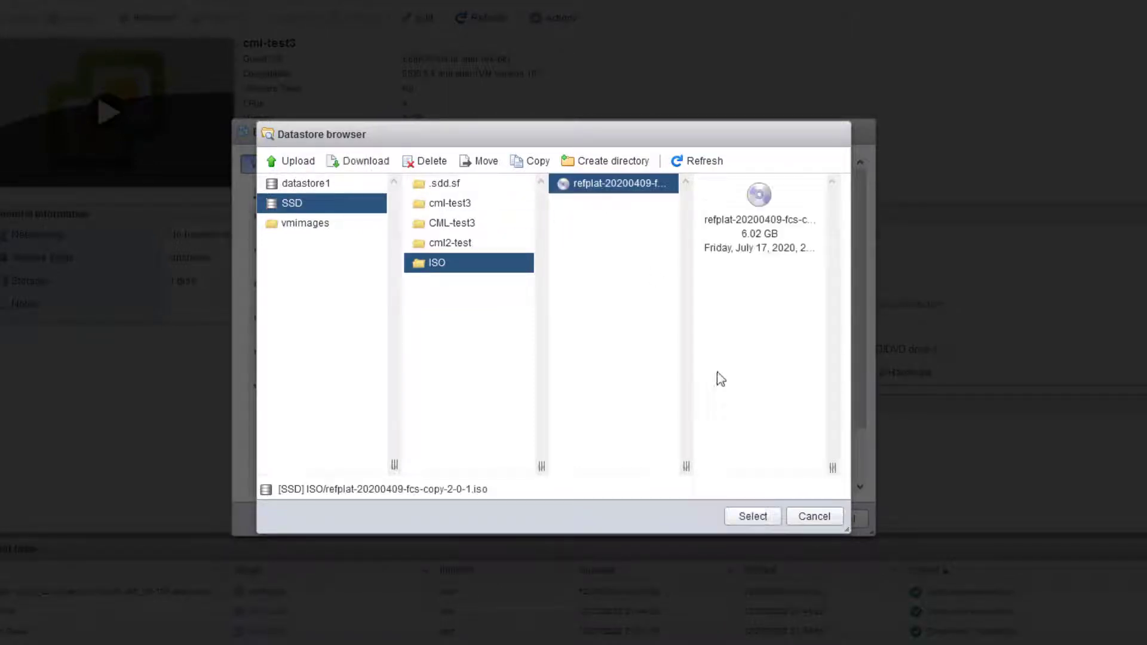
click(759, 518)
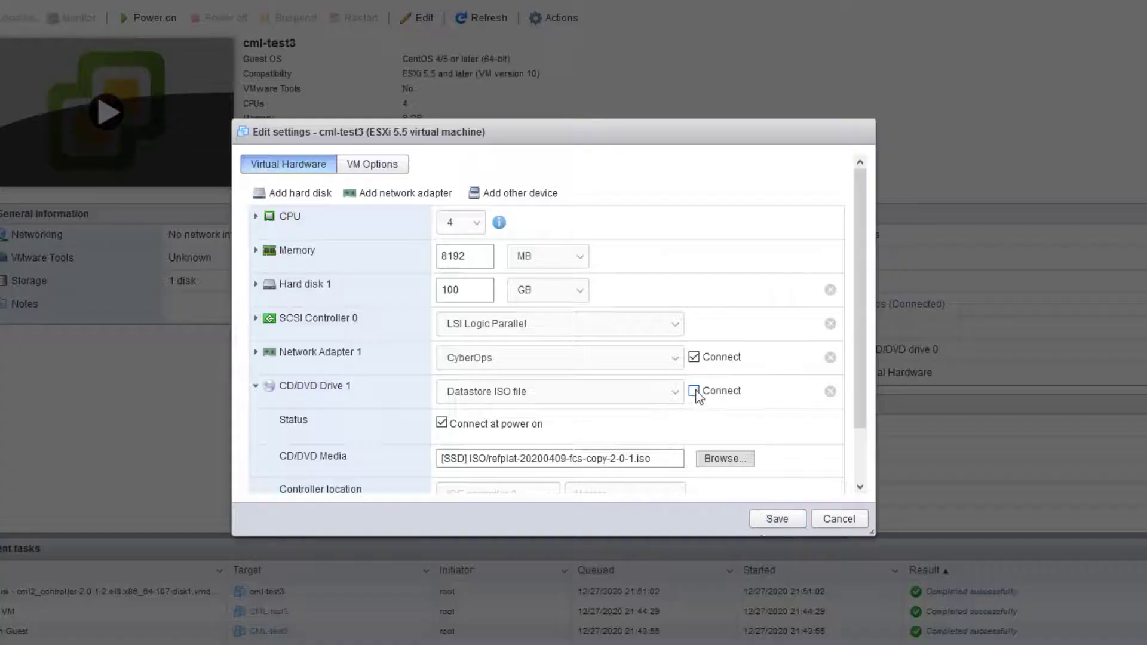
click(694, 391)
click(783, 522)
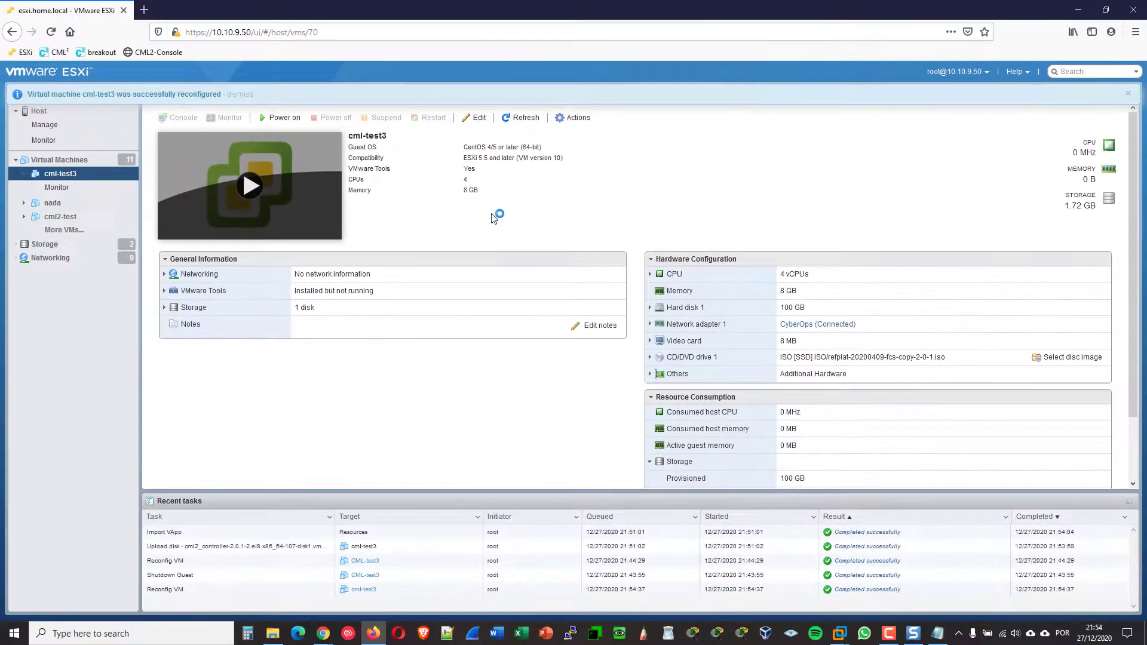
Power on cml-test3, view its console, then advance the presentation slide
click(281, 117)
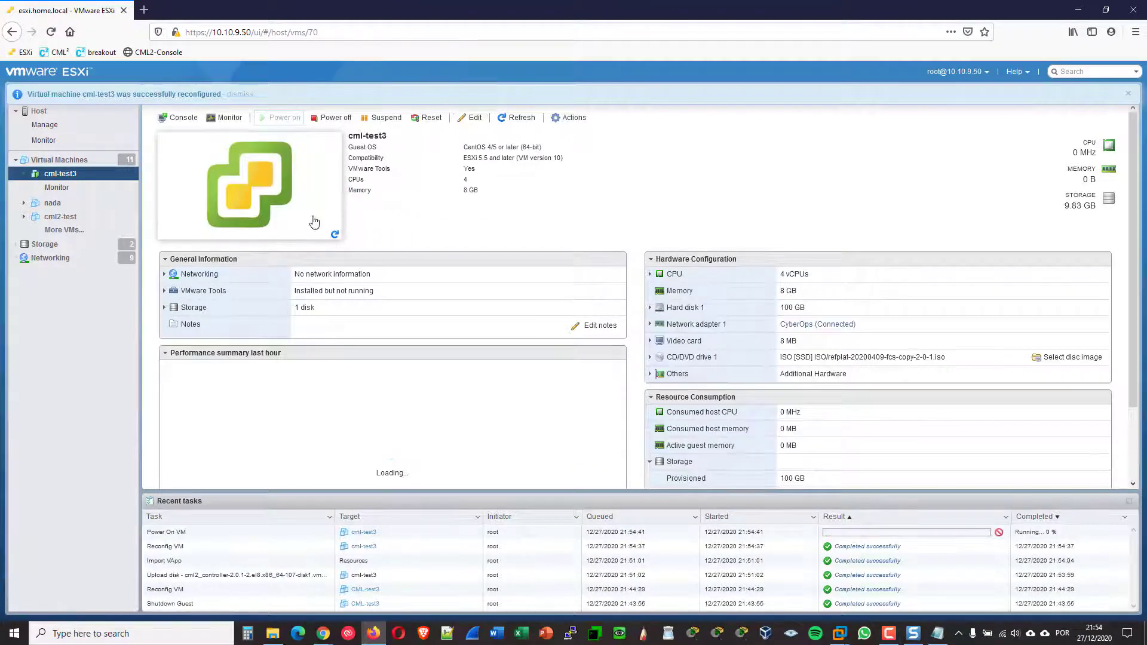
click(304, 206)
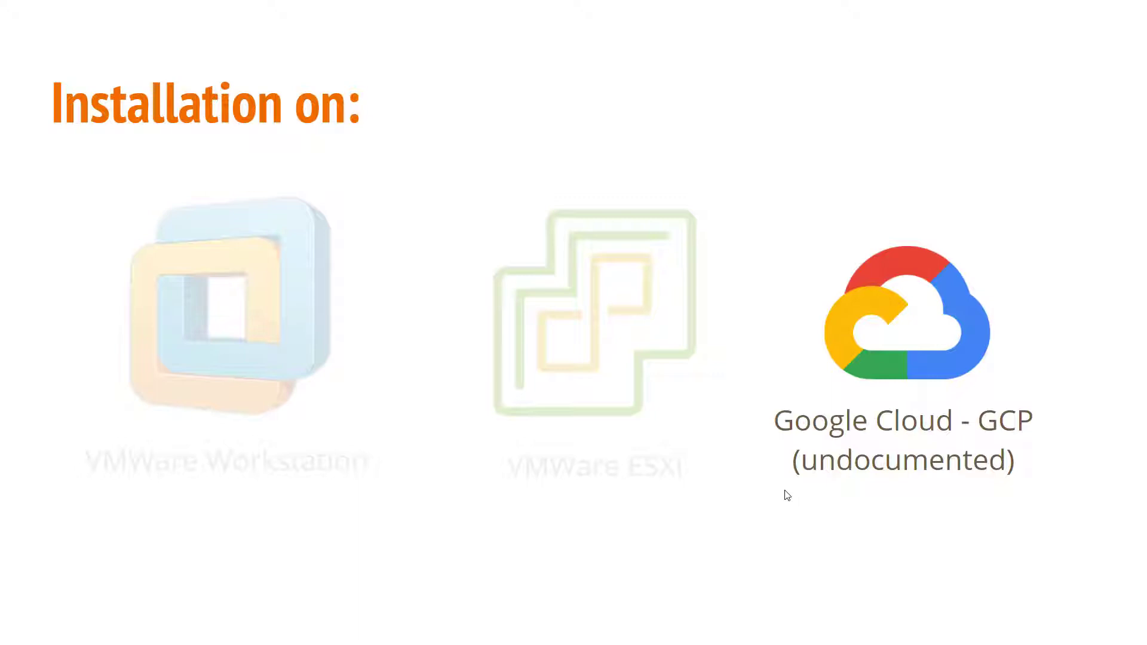
click(758, 501)
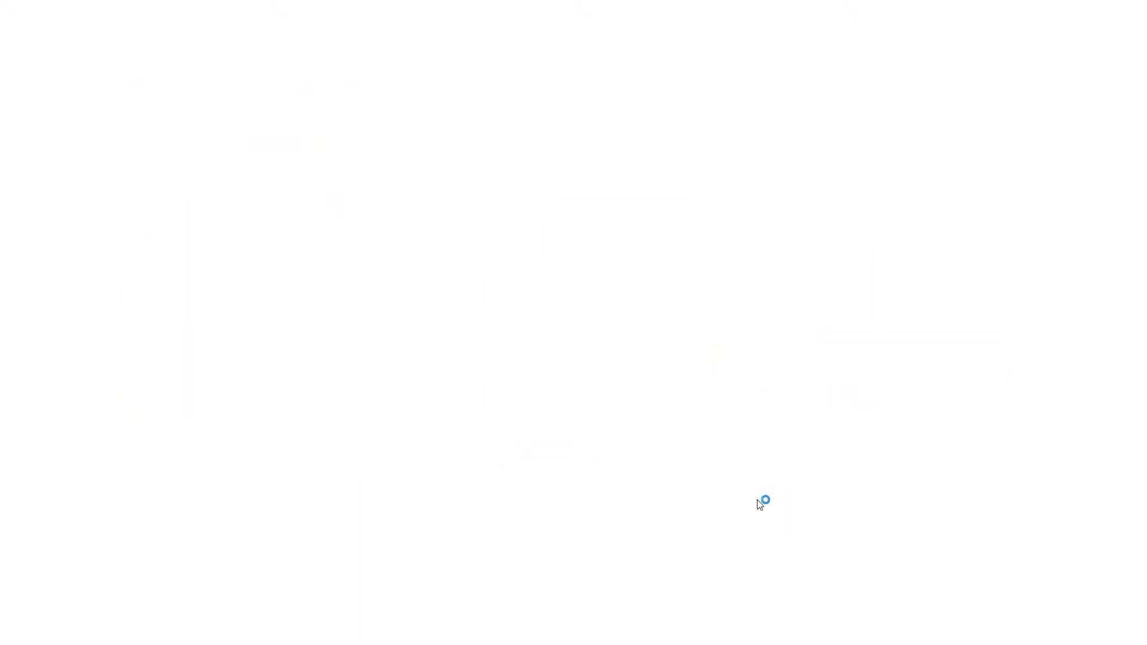